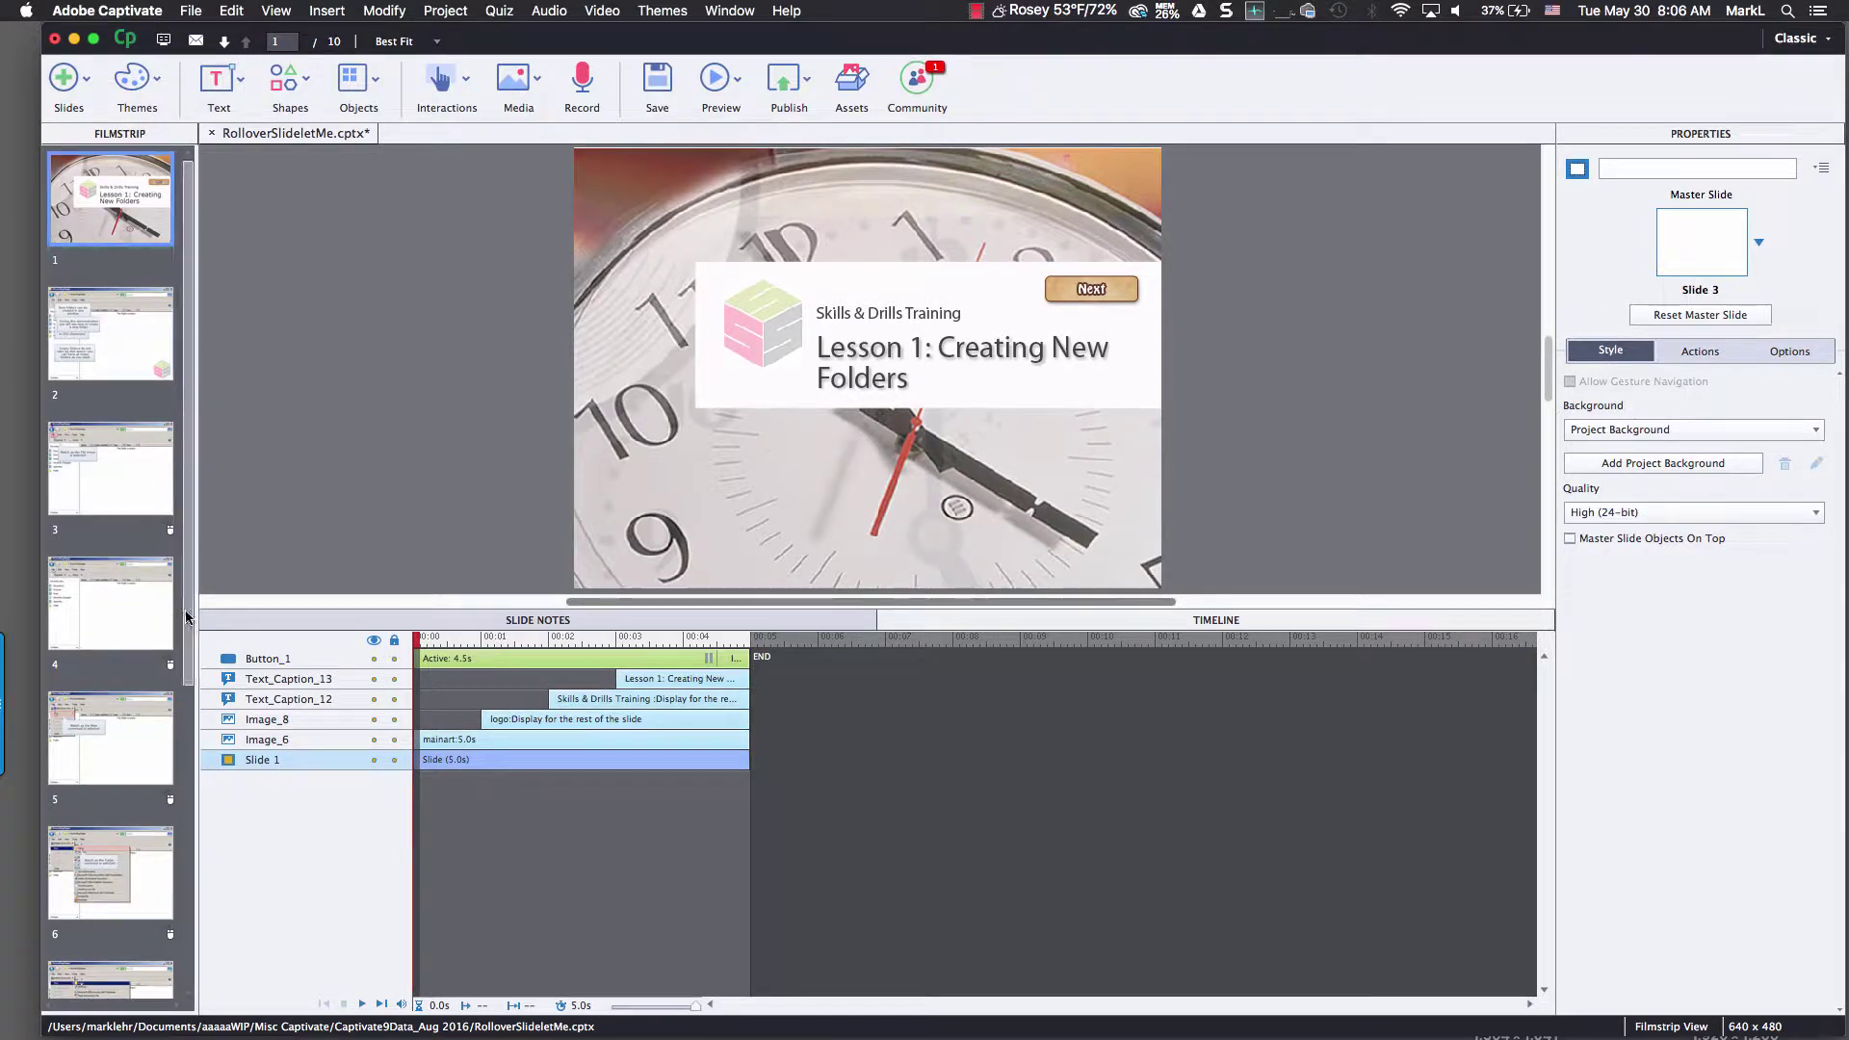
Scroll the Filmstrip and open slide 10, the RecordingStage screenshot with the View menu caption.
scroll(188, 617, down, 5)
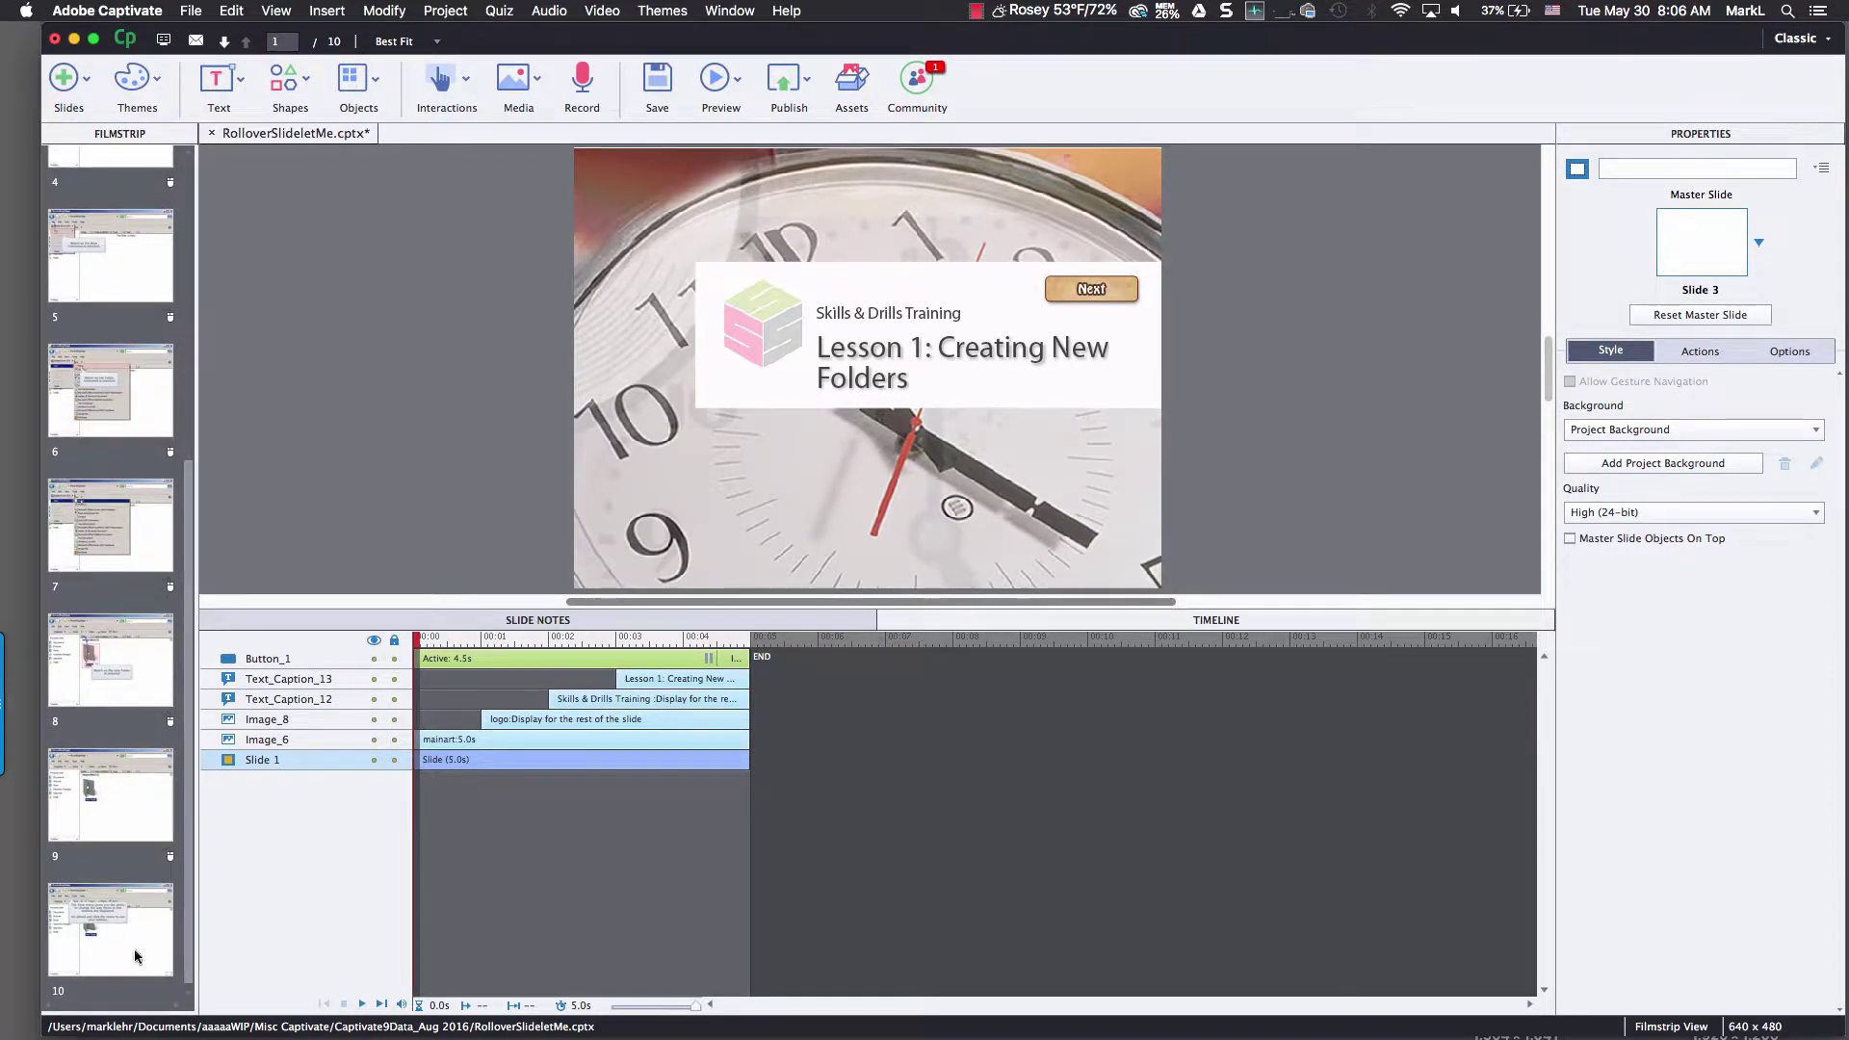
click(134, 942)
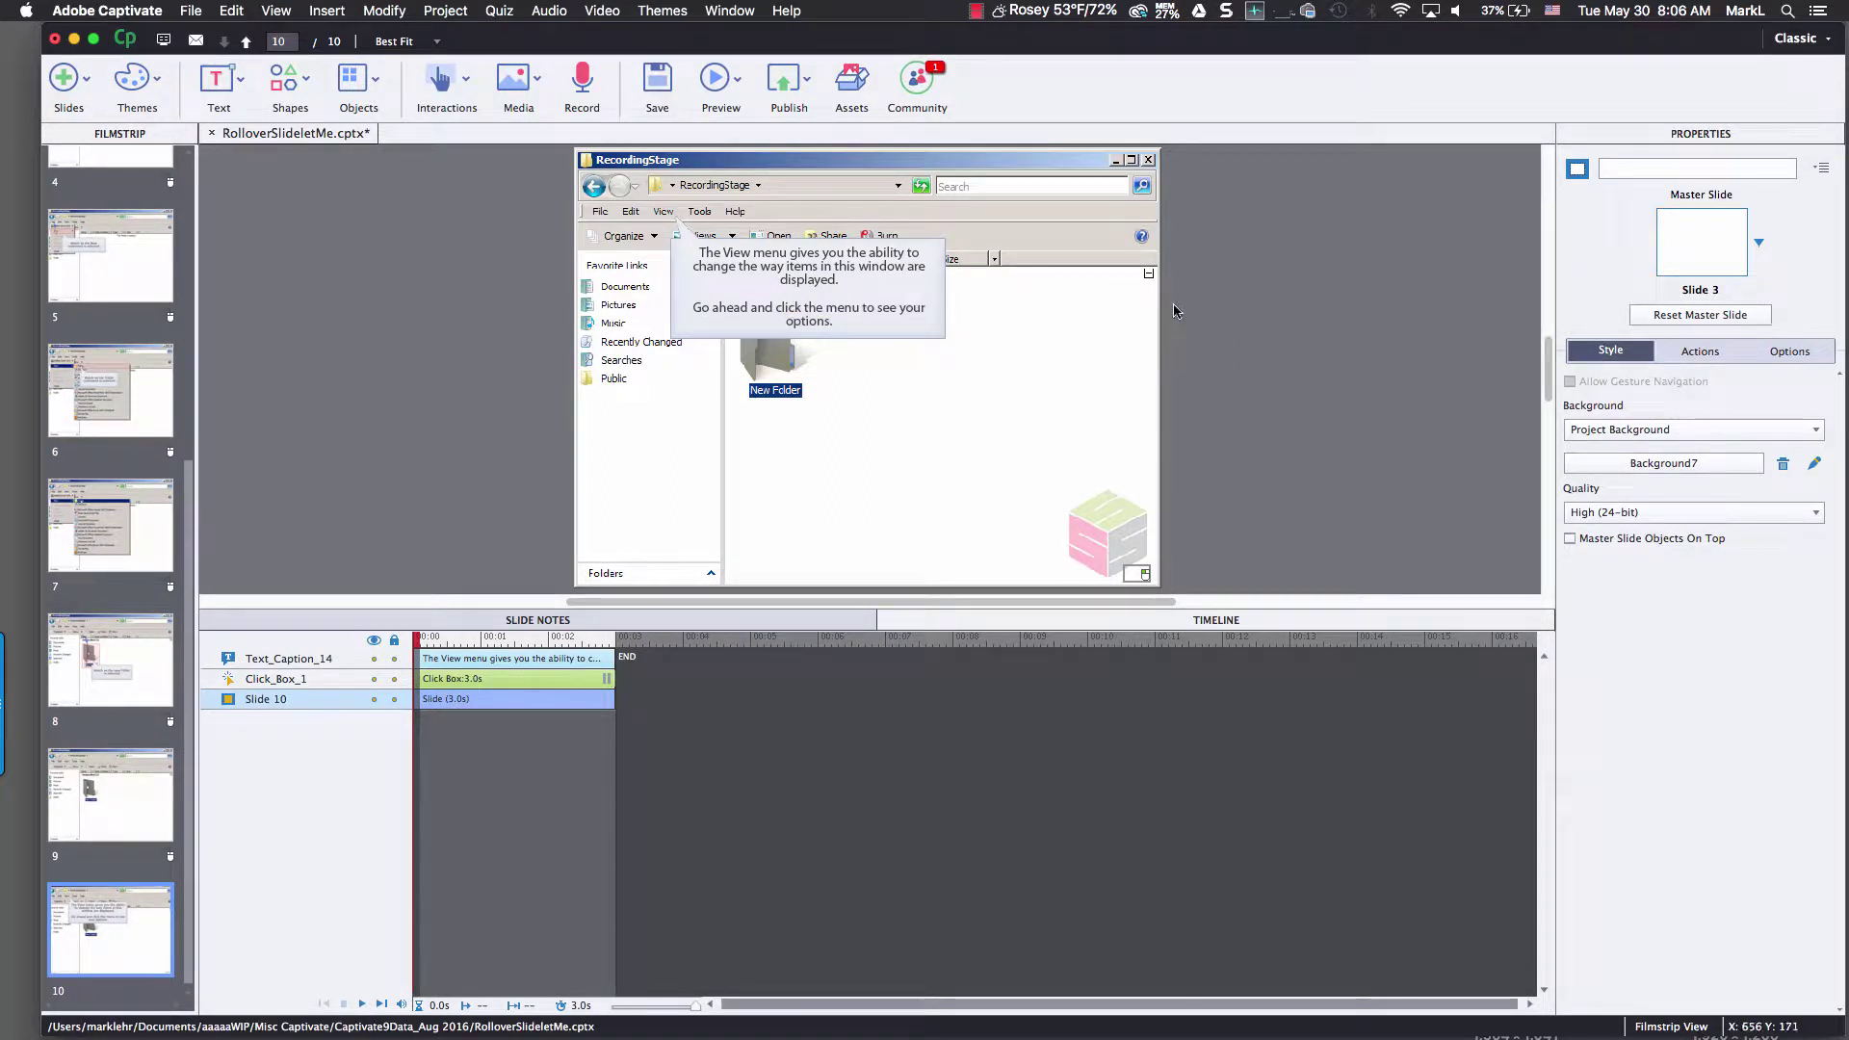
Insert a rollover slidelet and move its slidelet box into the screenshot's empty right area.
right_click(1227, 327)
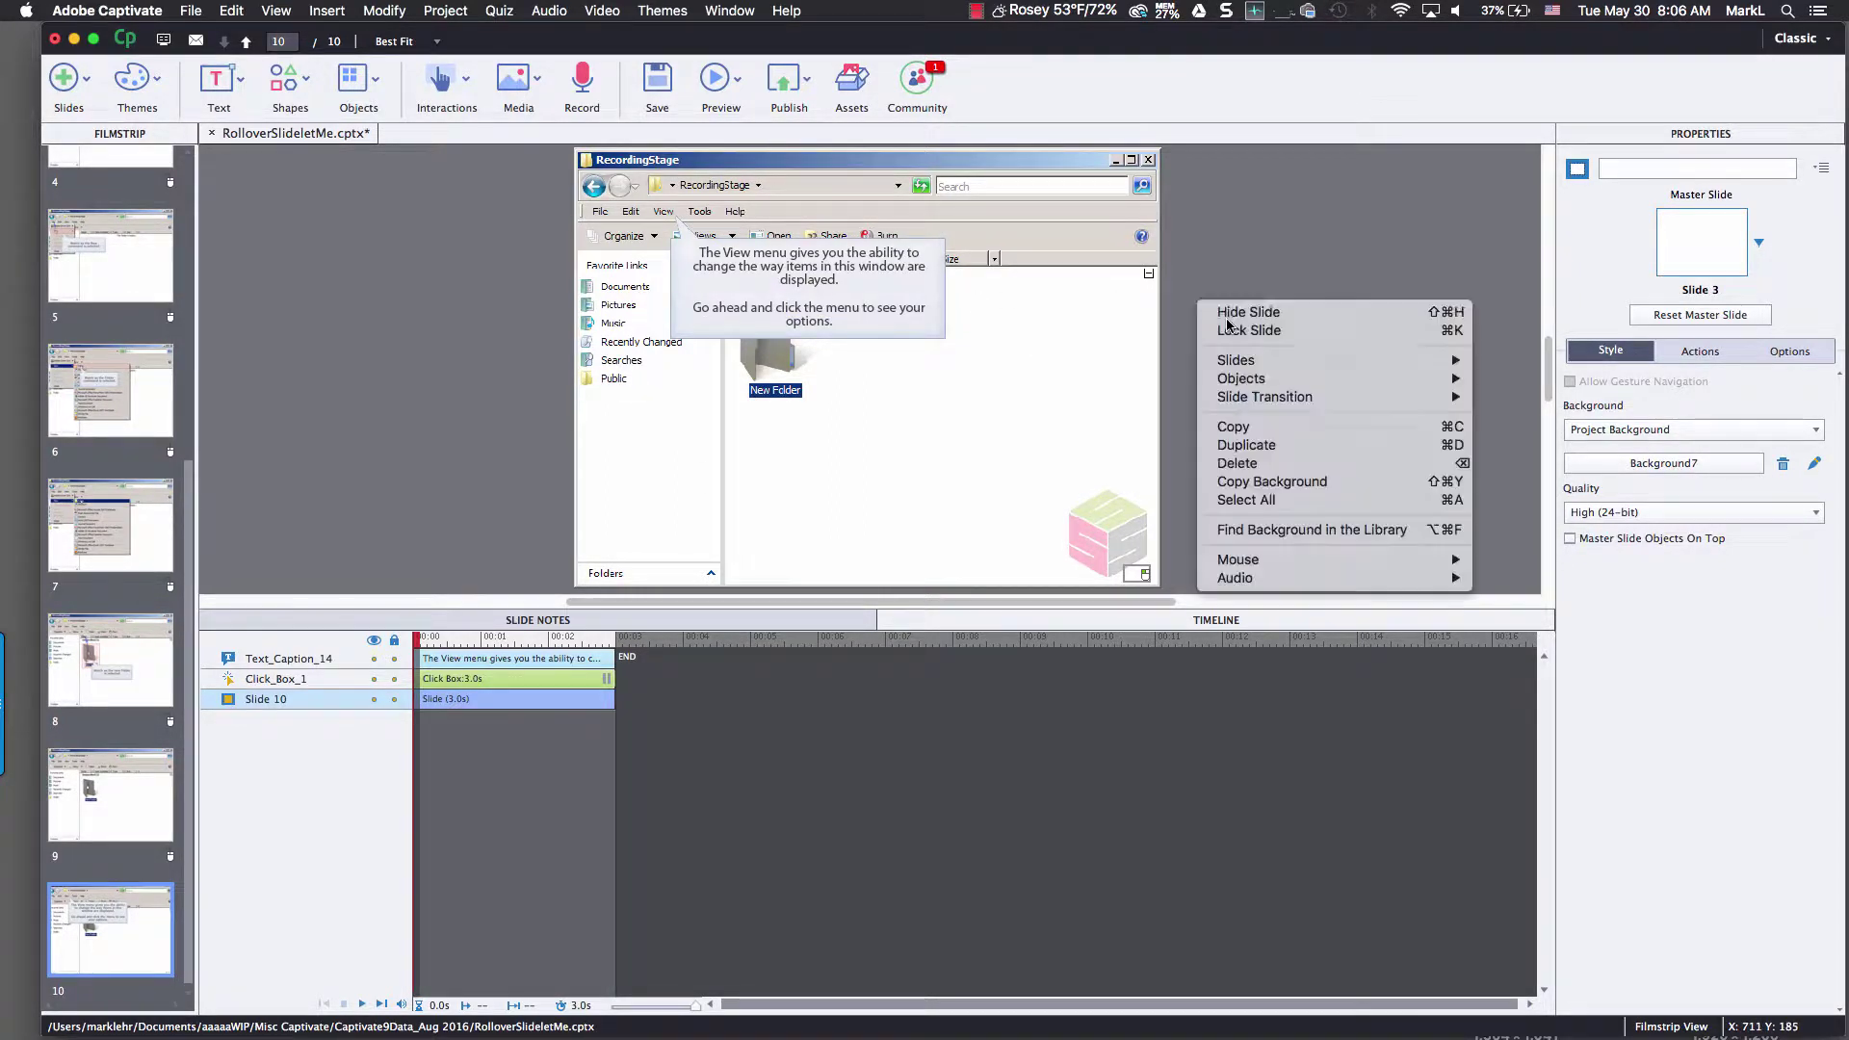
mouse_move(1252, 379)
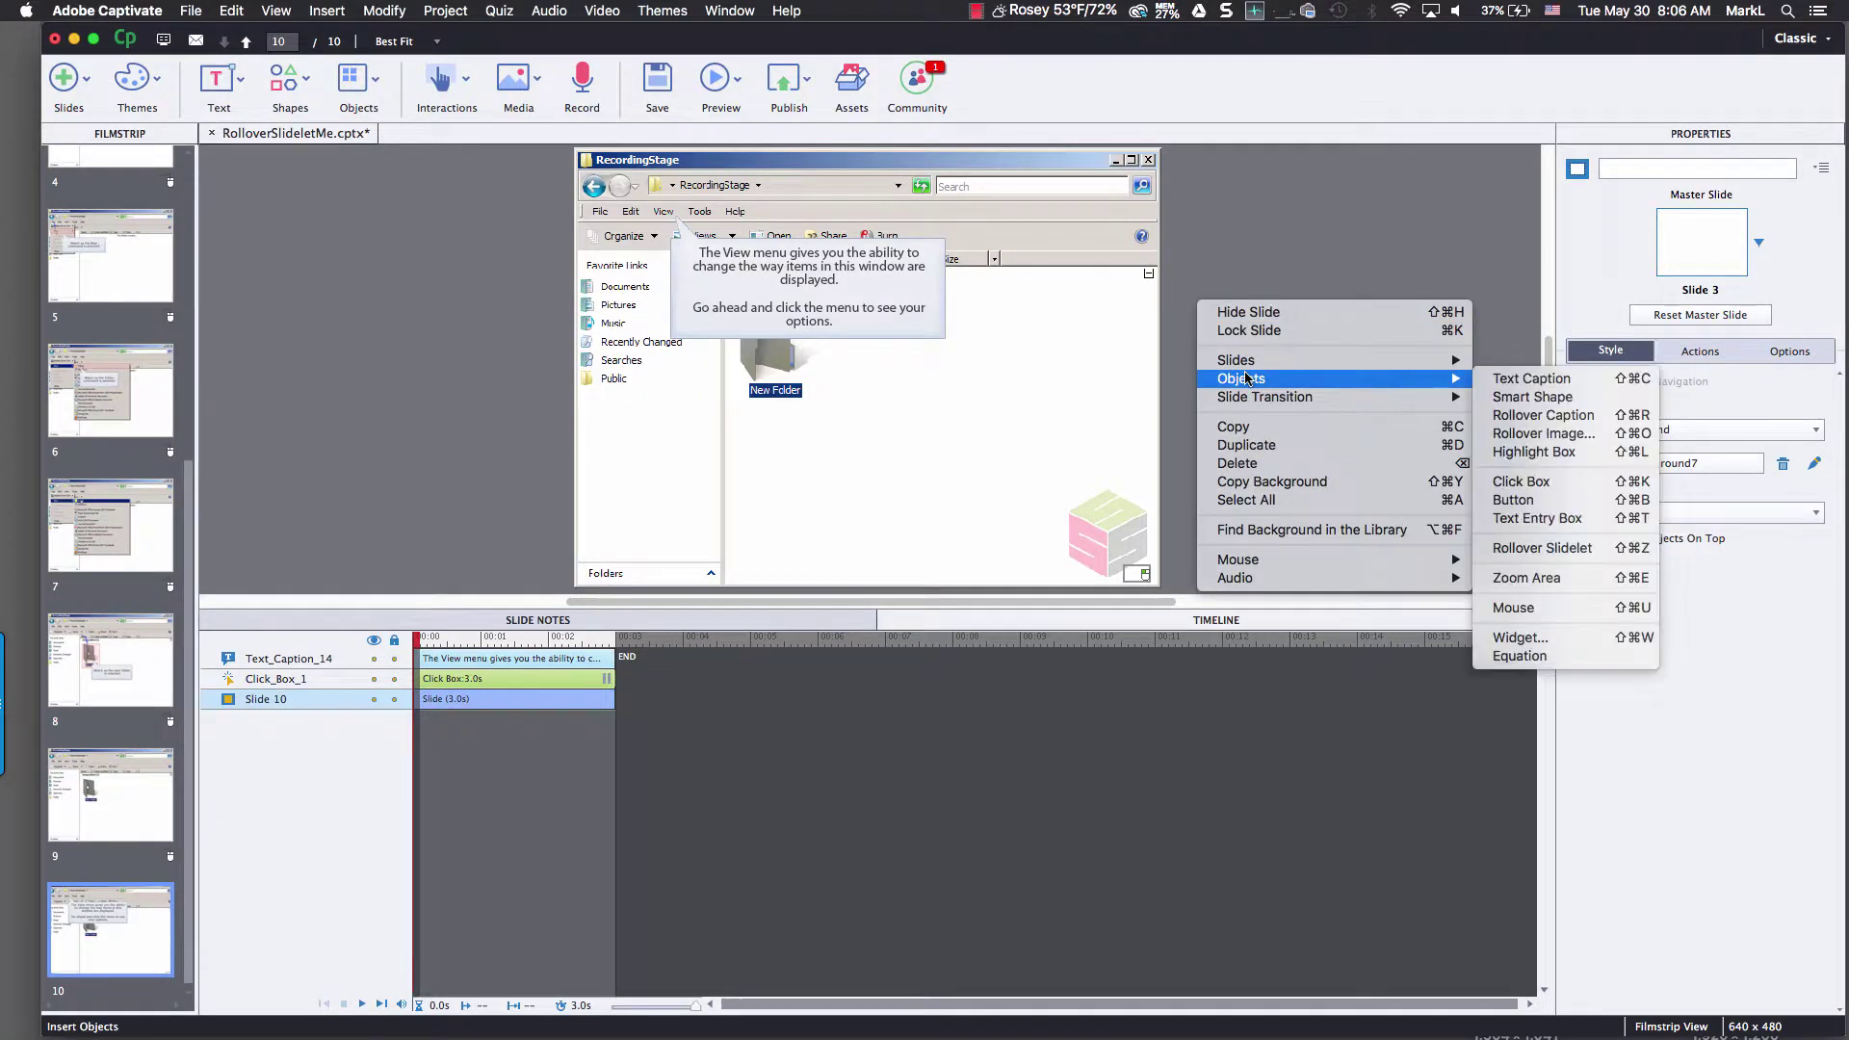
click(1603, 548)
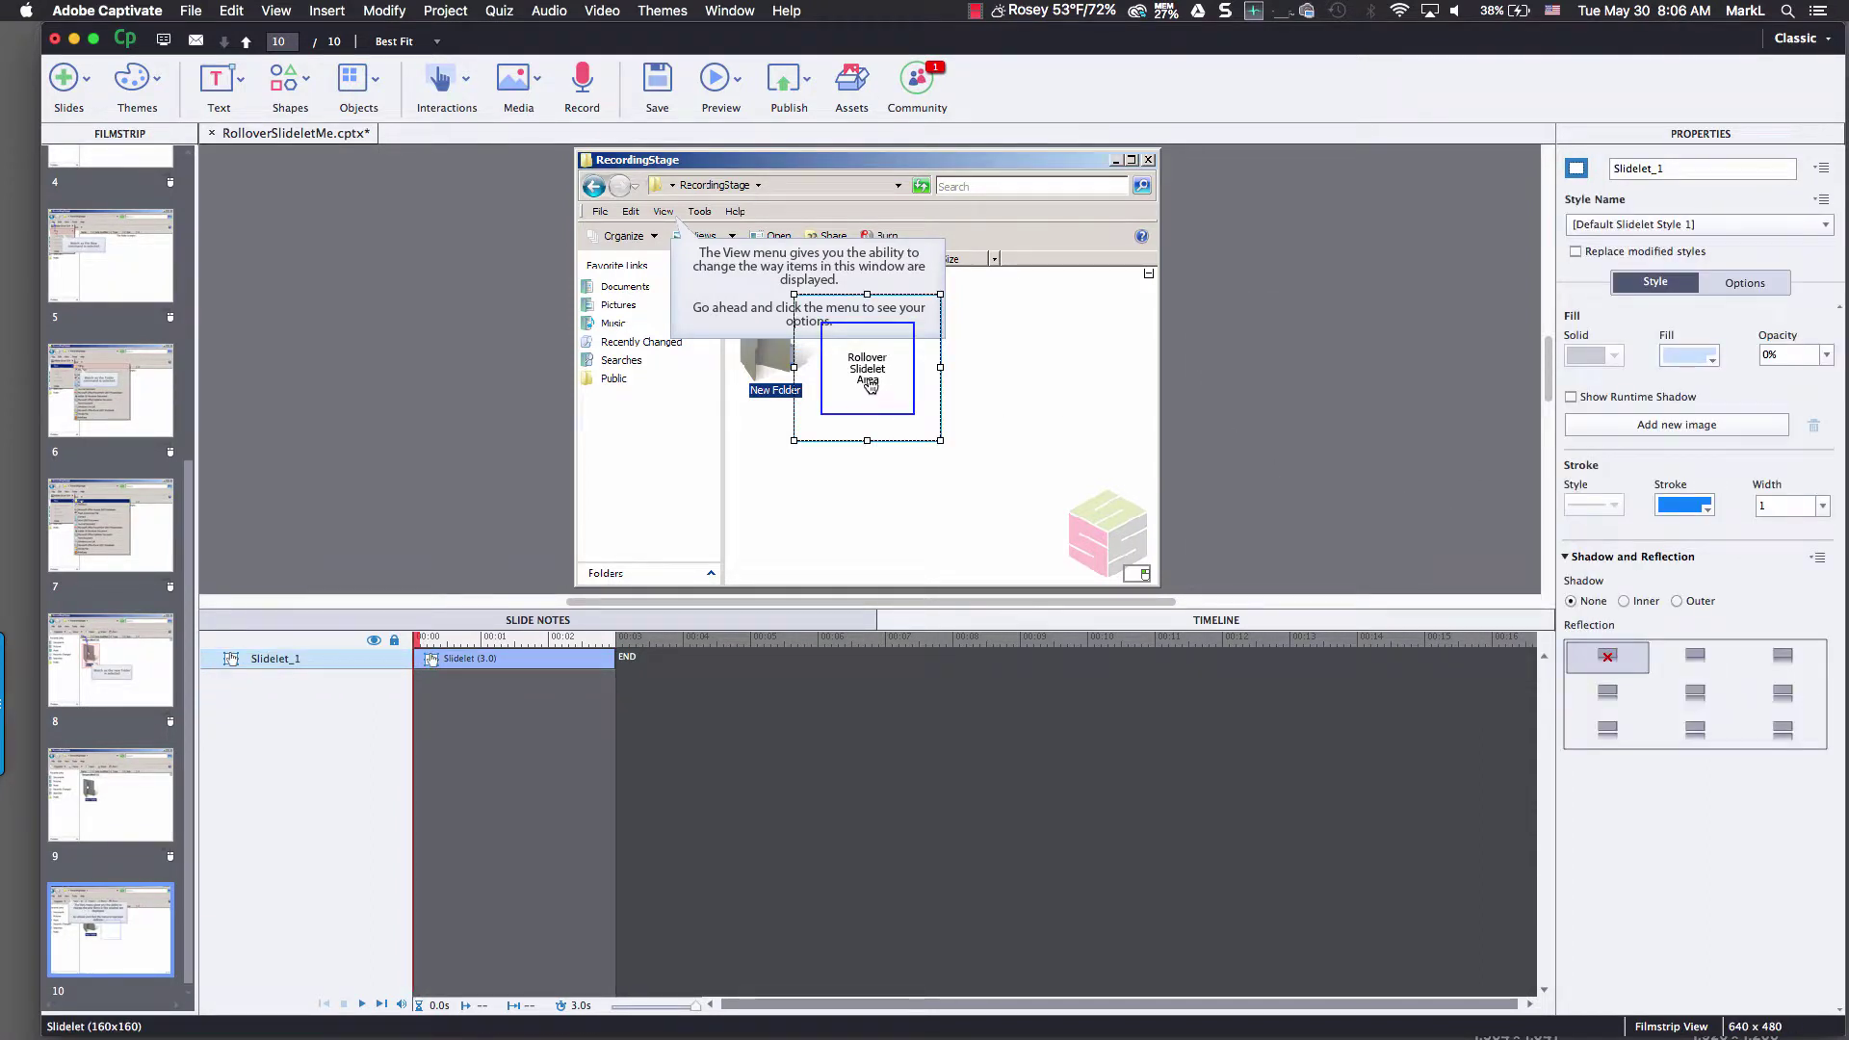
drag(871, 386, 1057, 385)
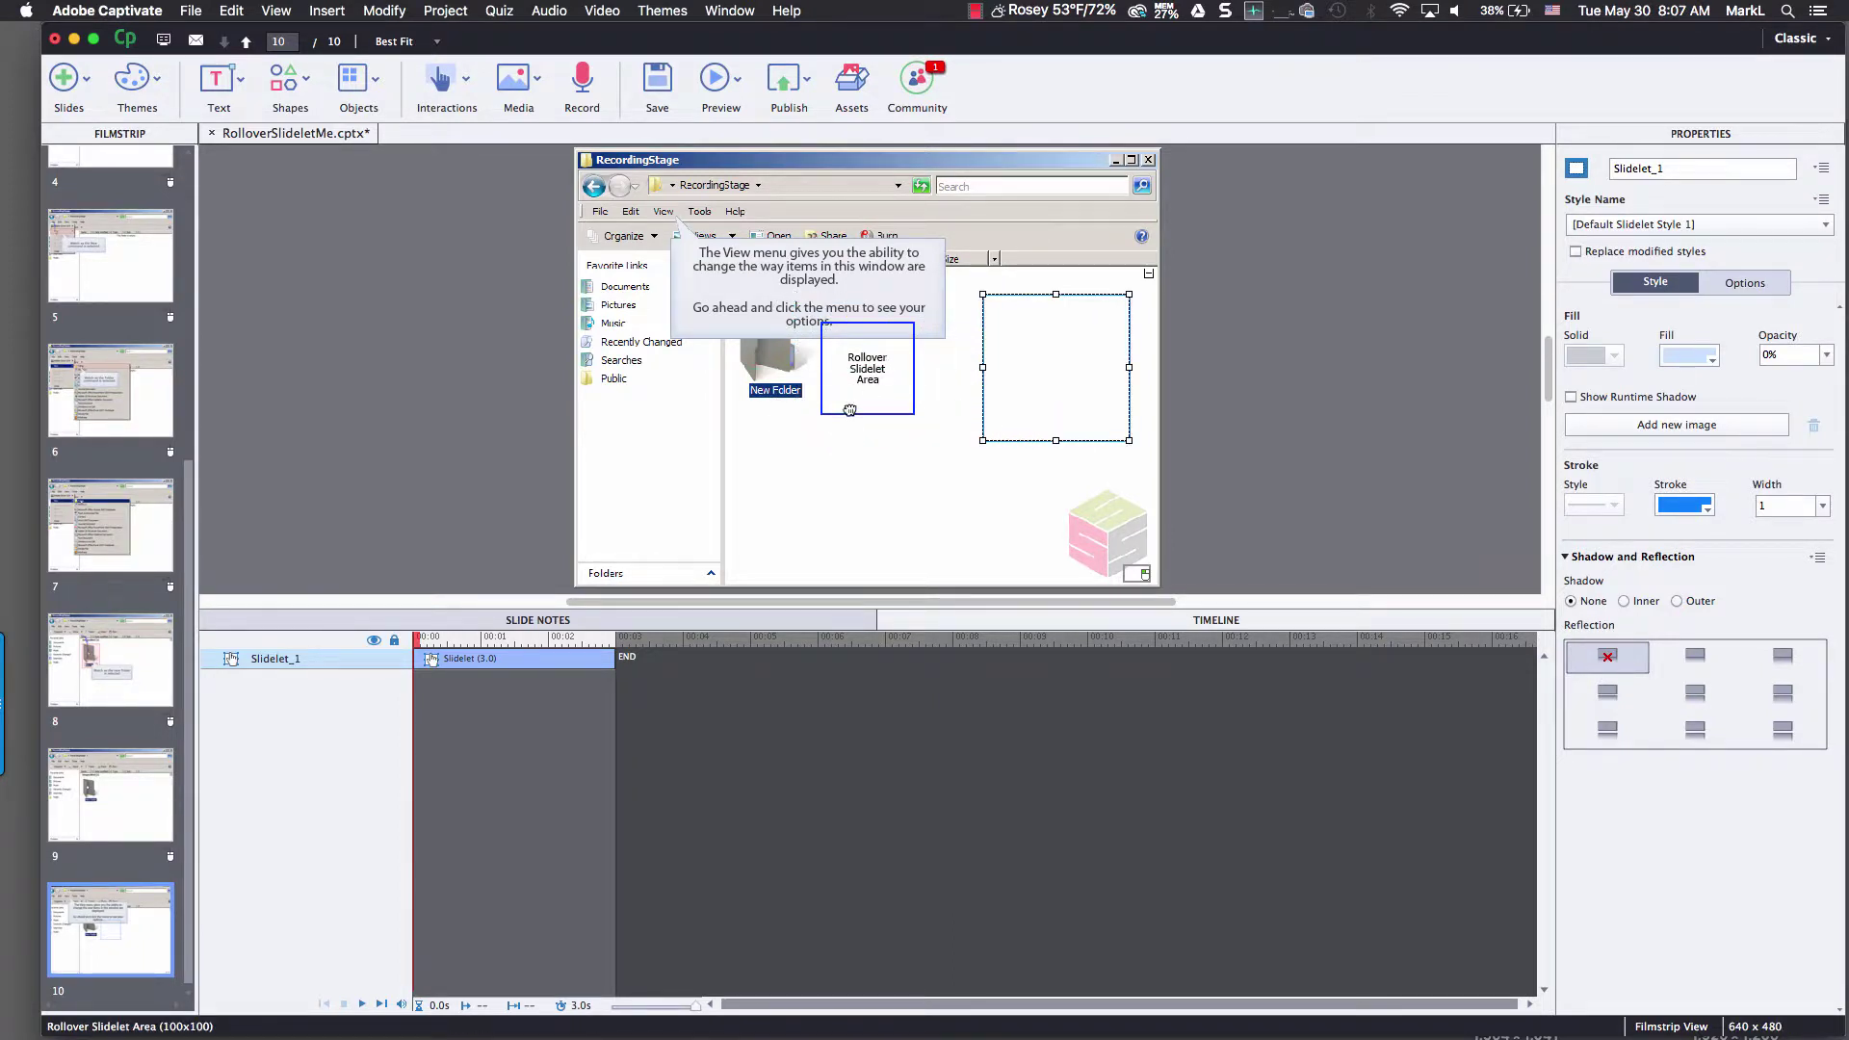
click(1101, 362)
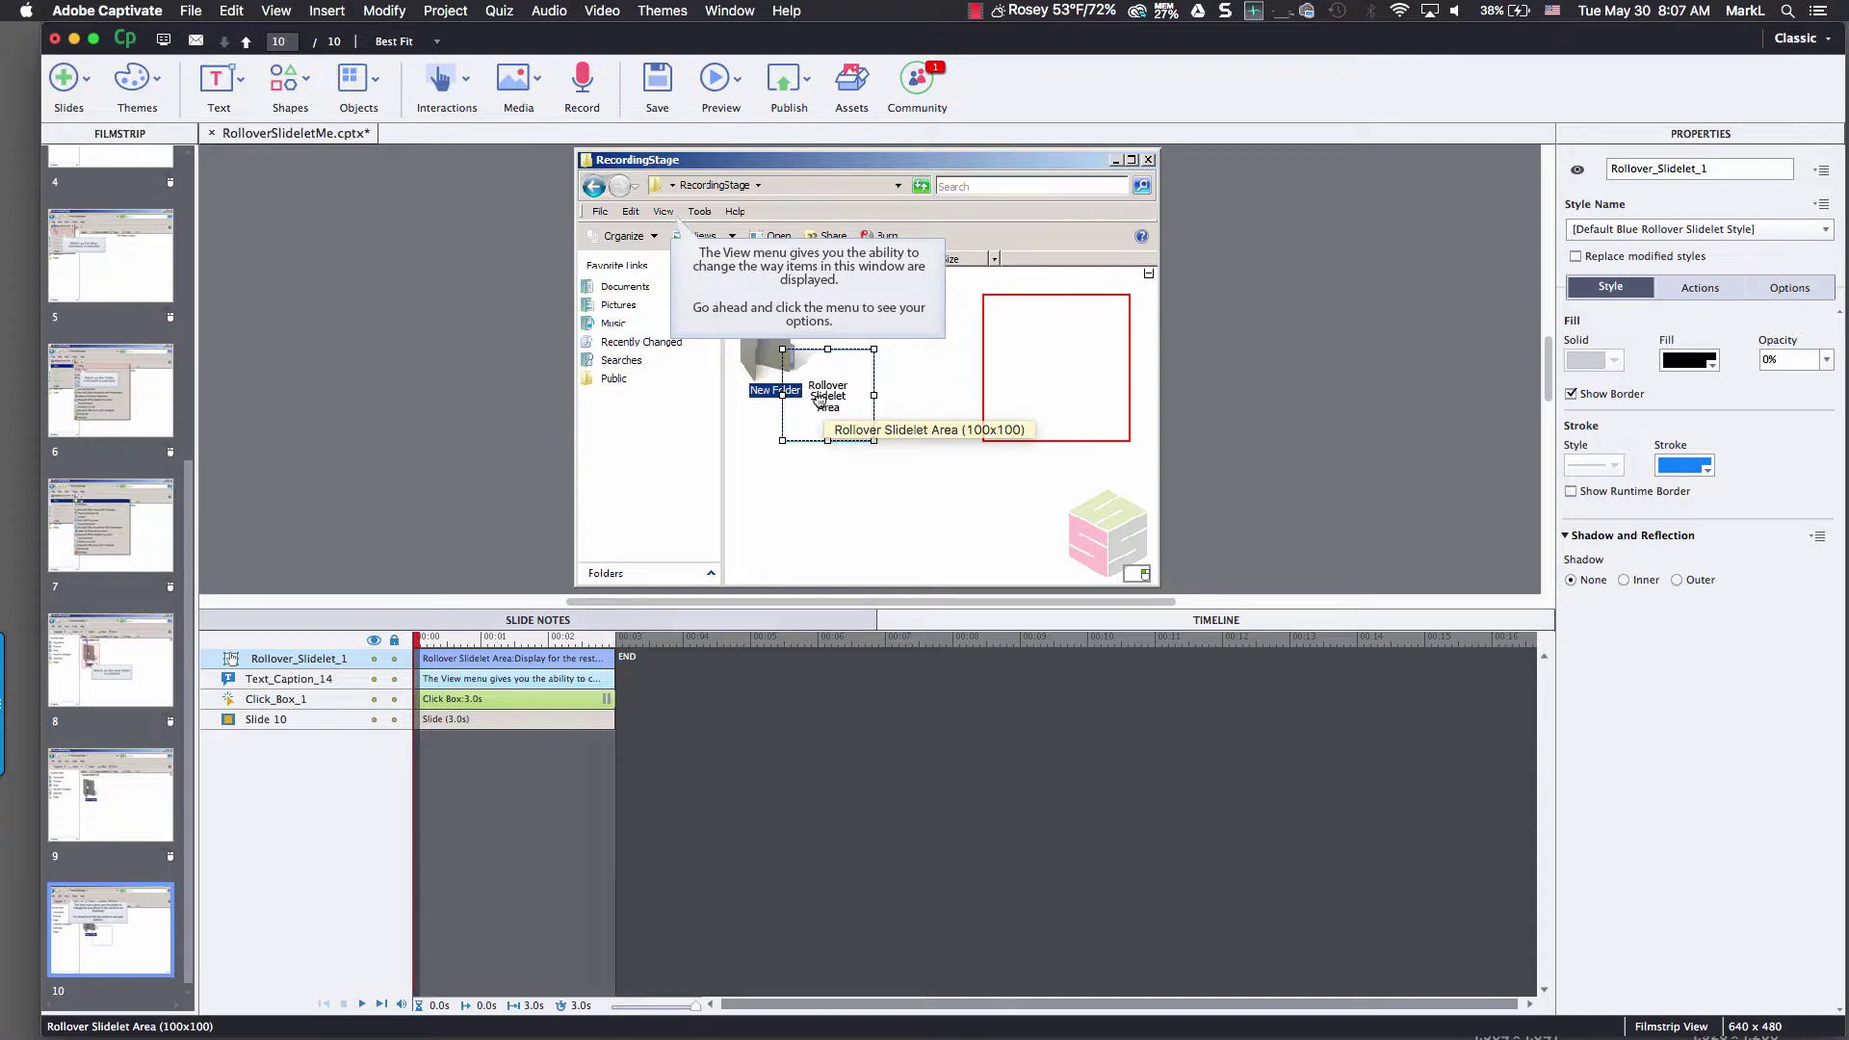
Drag the rollover area up and left so it sits over the View menu.
drag(822, 405, 684, 231)
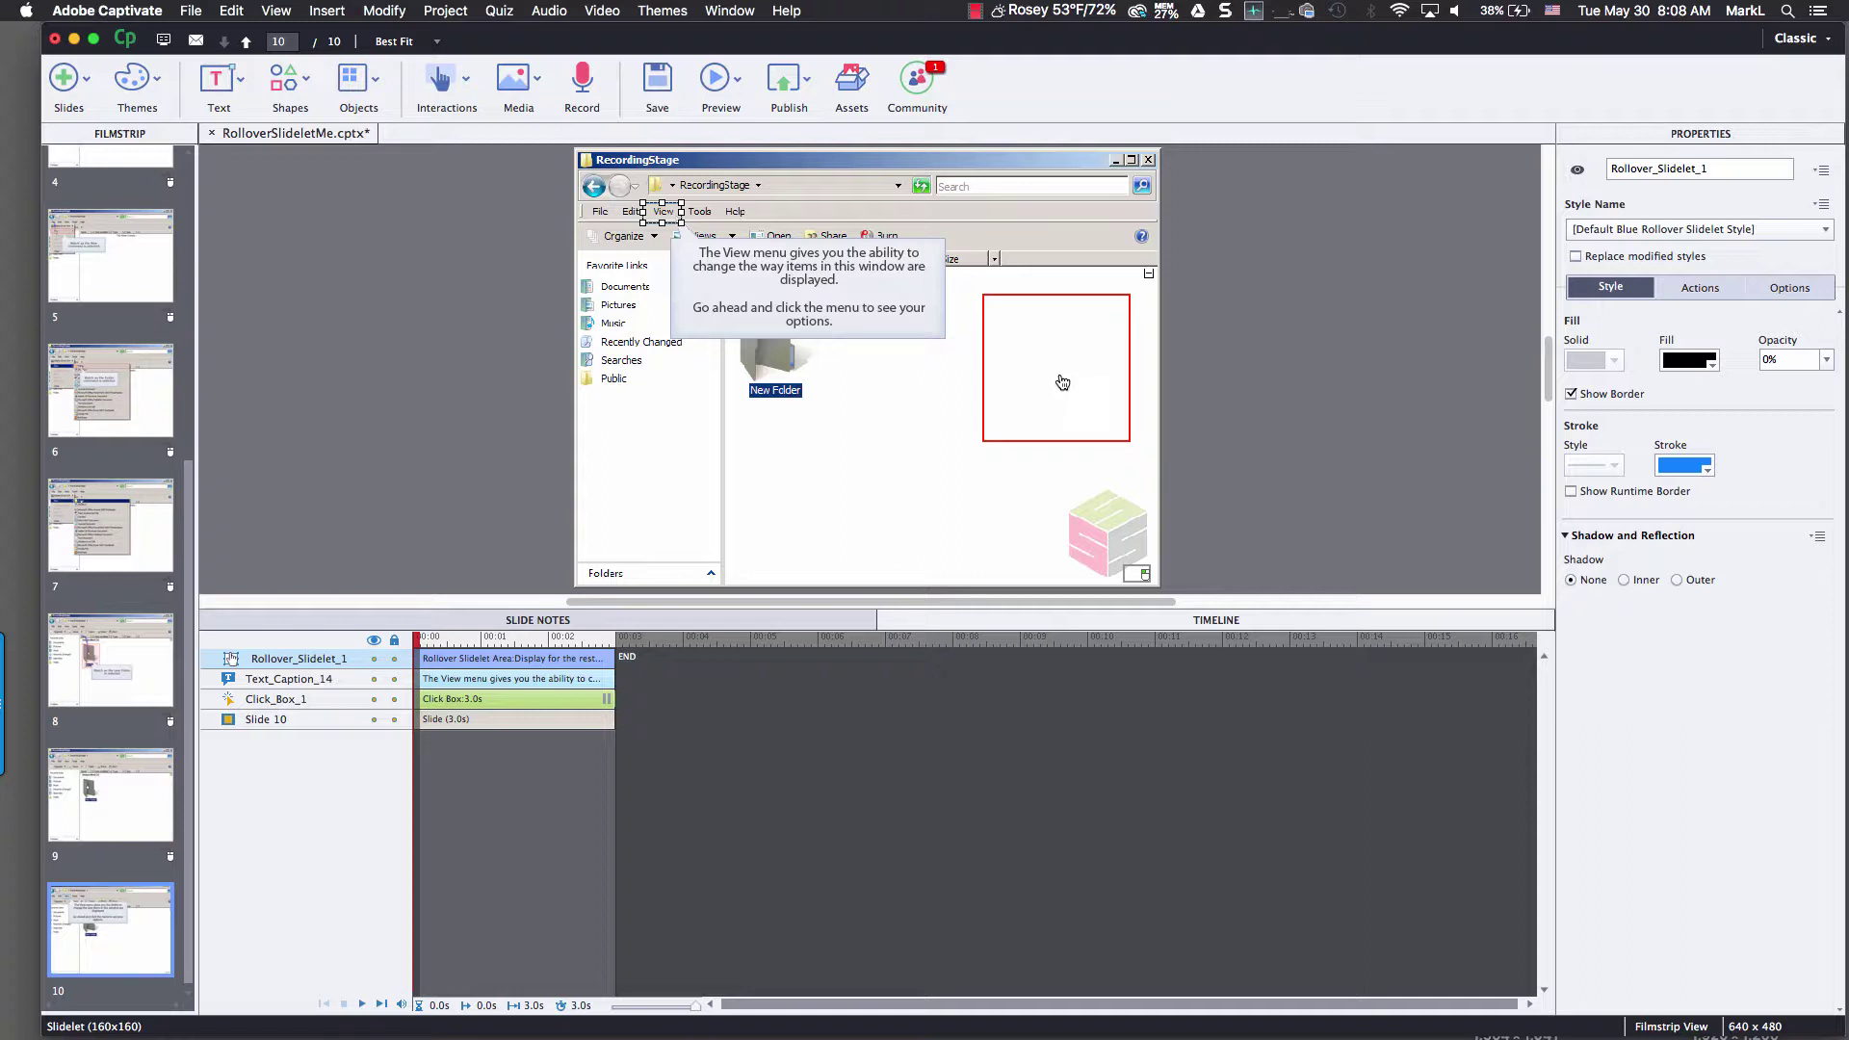
Enable Stick Slidelet in the rollover's Actions settings and select the slidelet box for editing.
click(1702, 289)
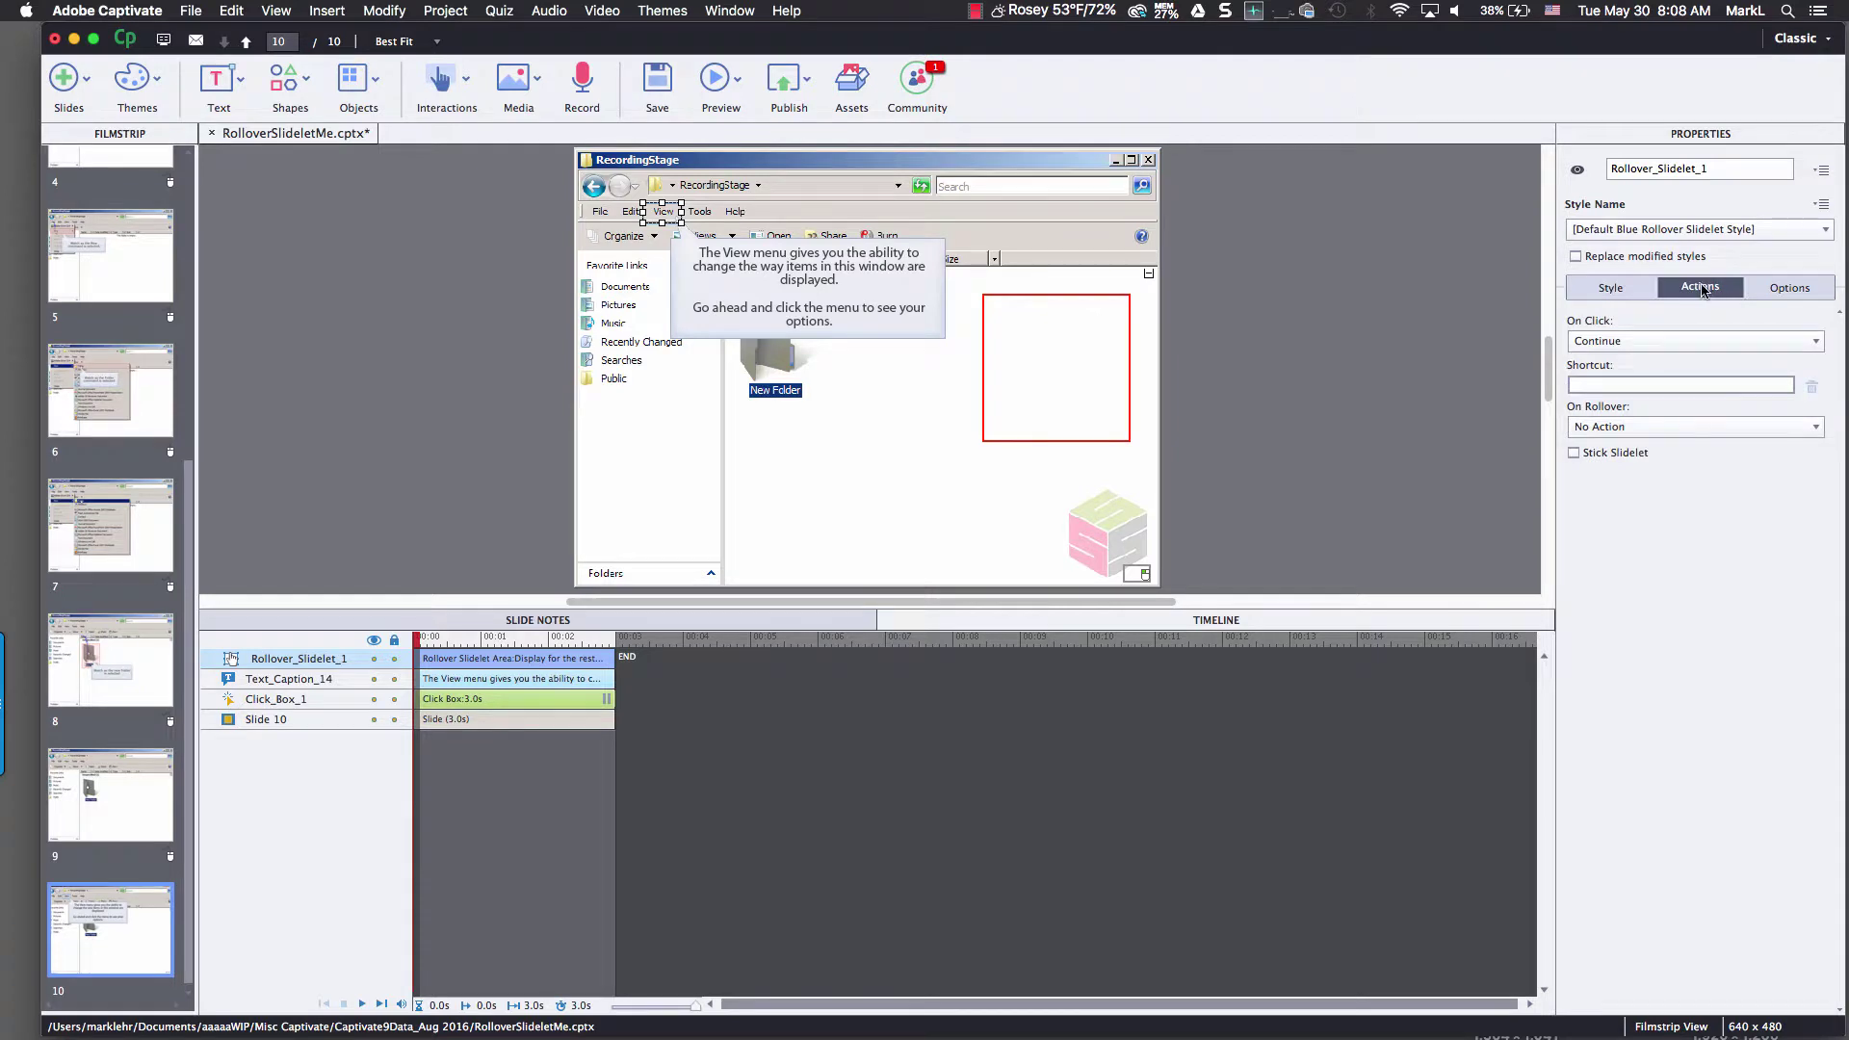
click(1573, 451)
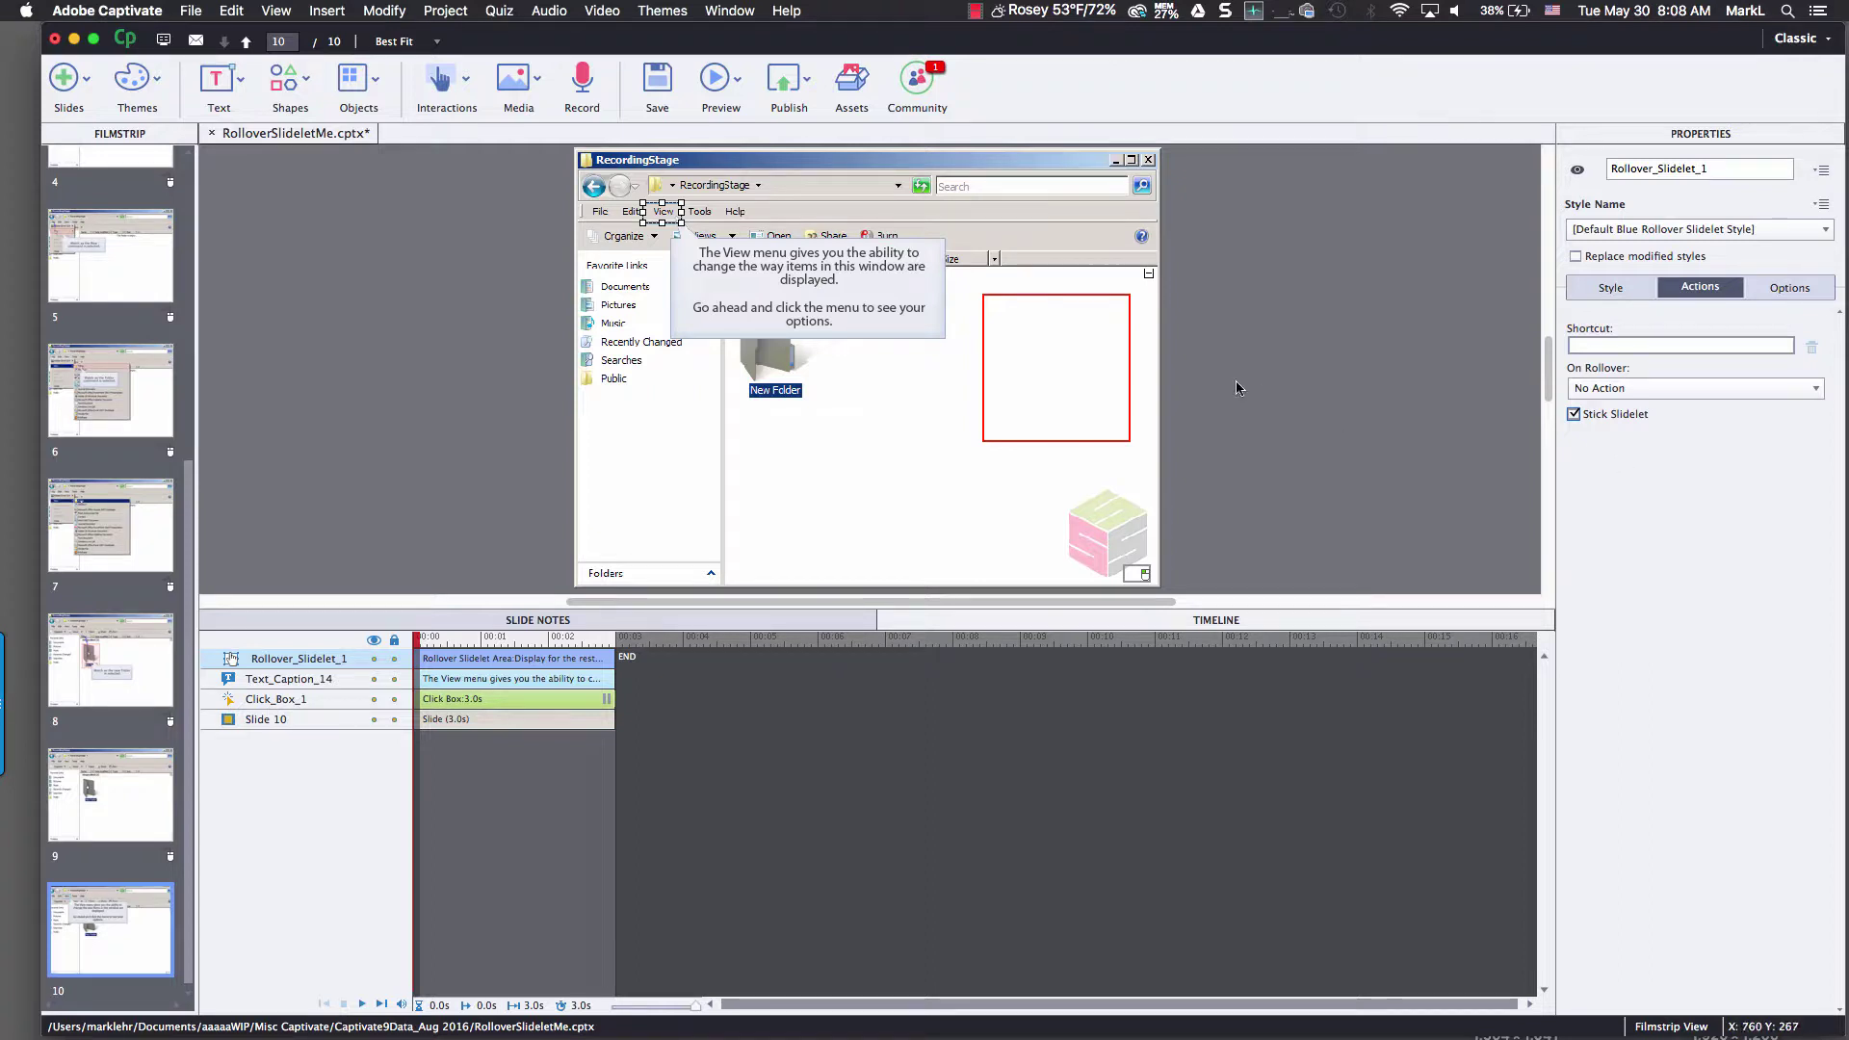
click(1086, 378)
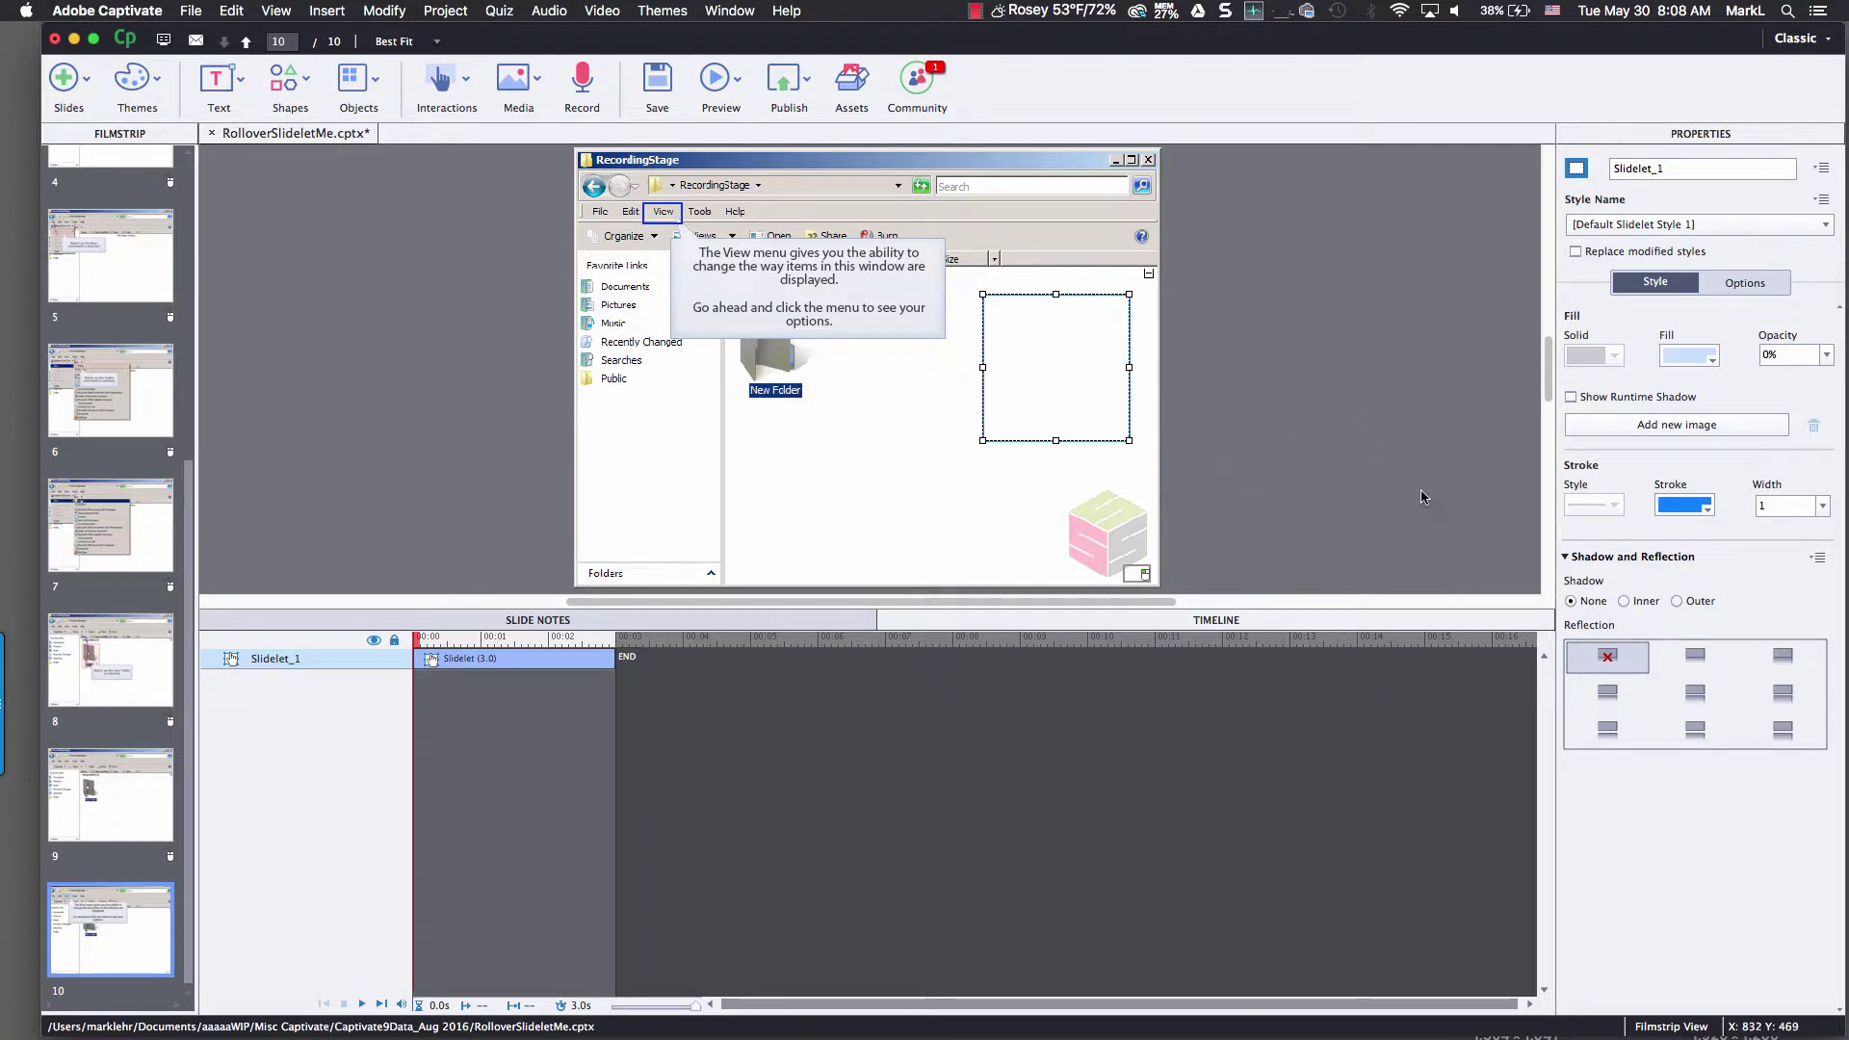
Enter X 83, Y 79, W 112 and H 282 in the slidelet's Transform settings.
click(1766, 282)
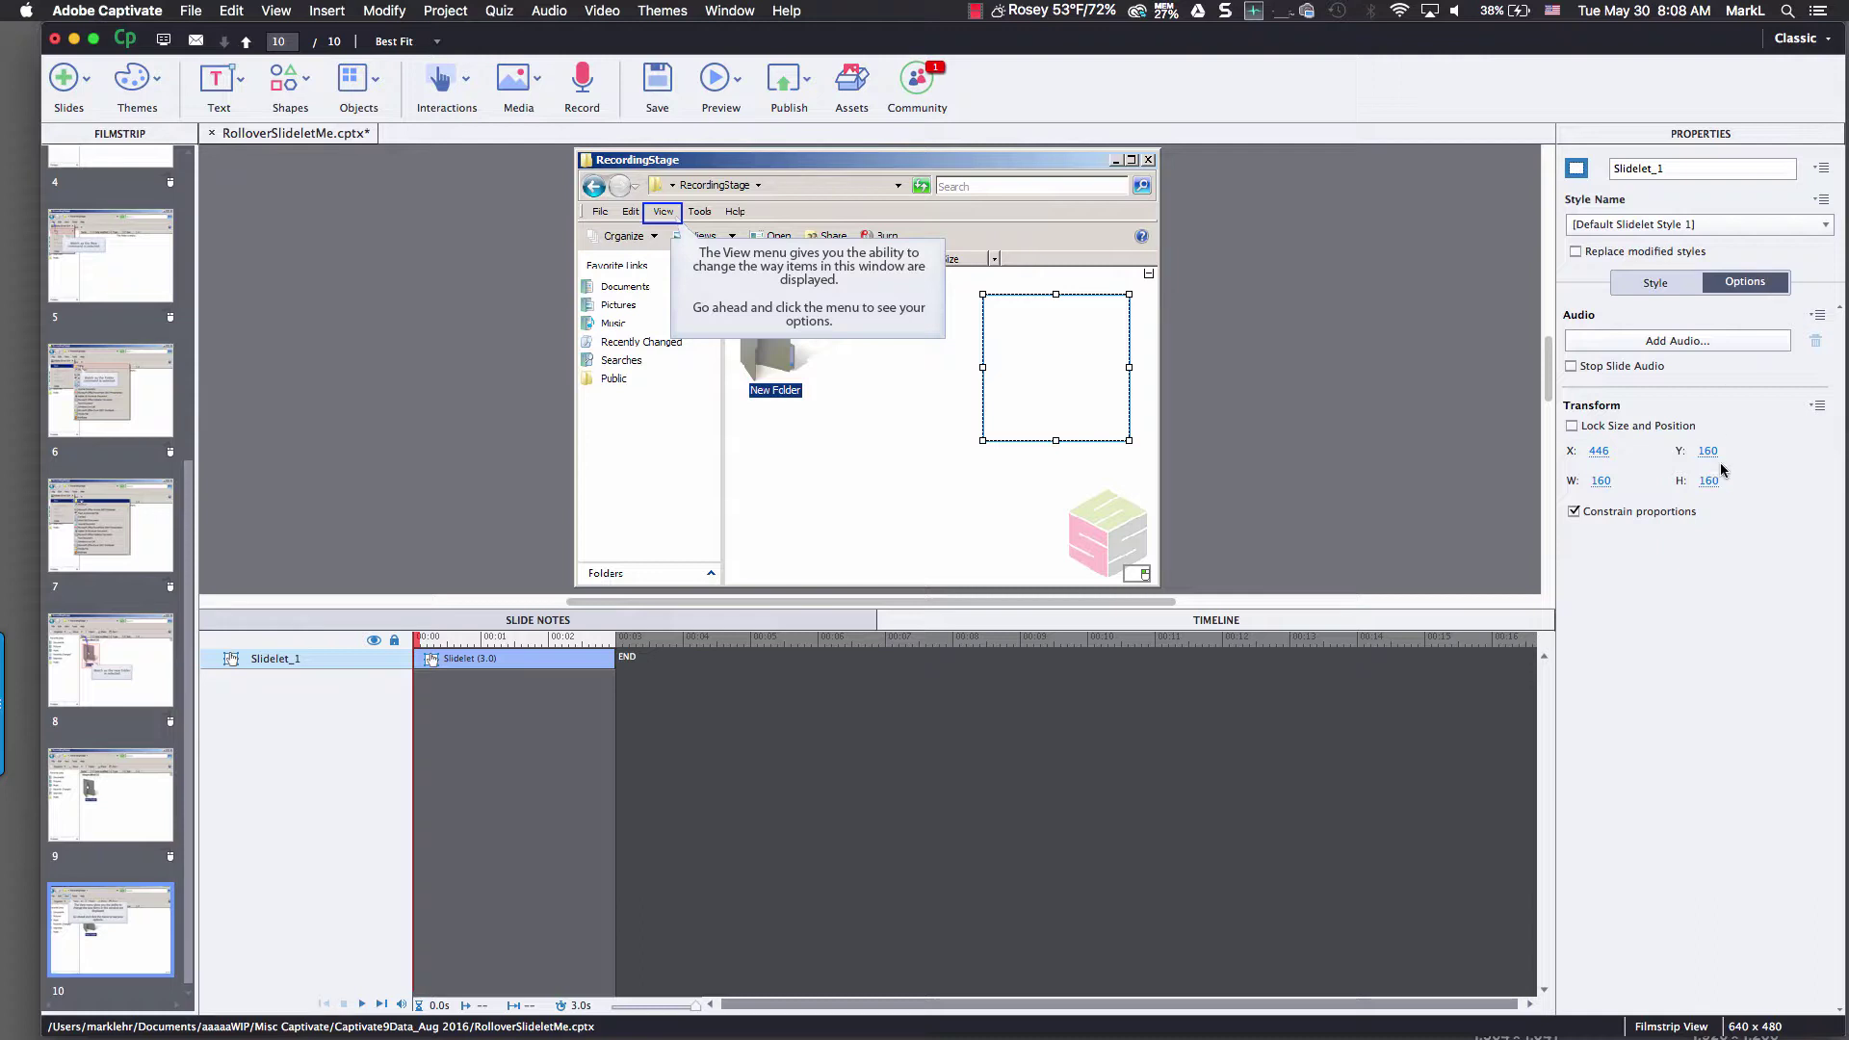
click(1599, 452)
text(83)
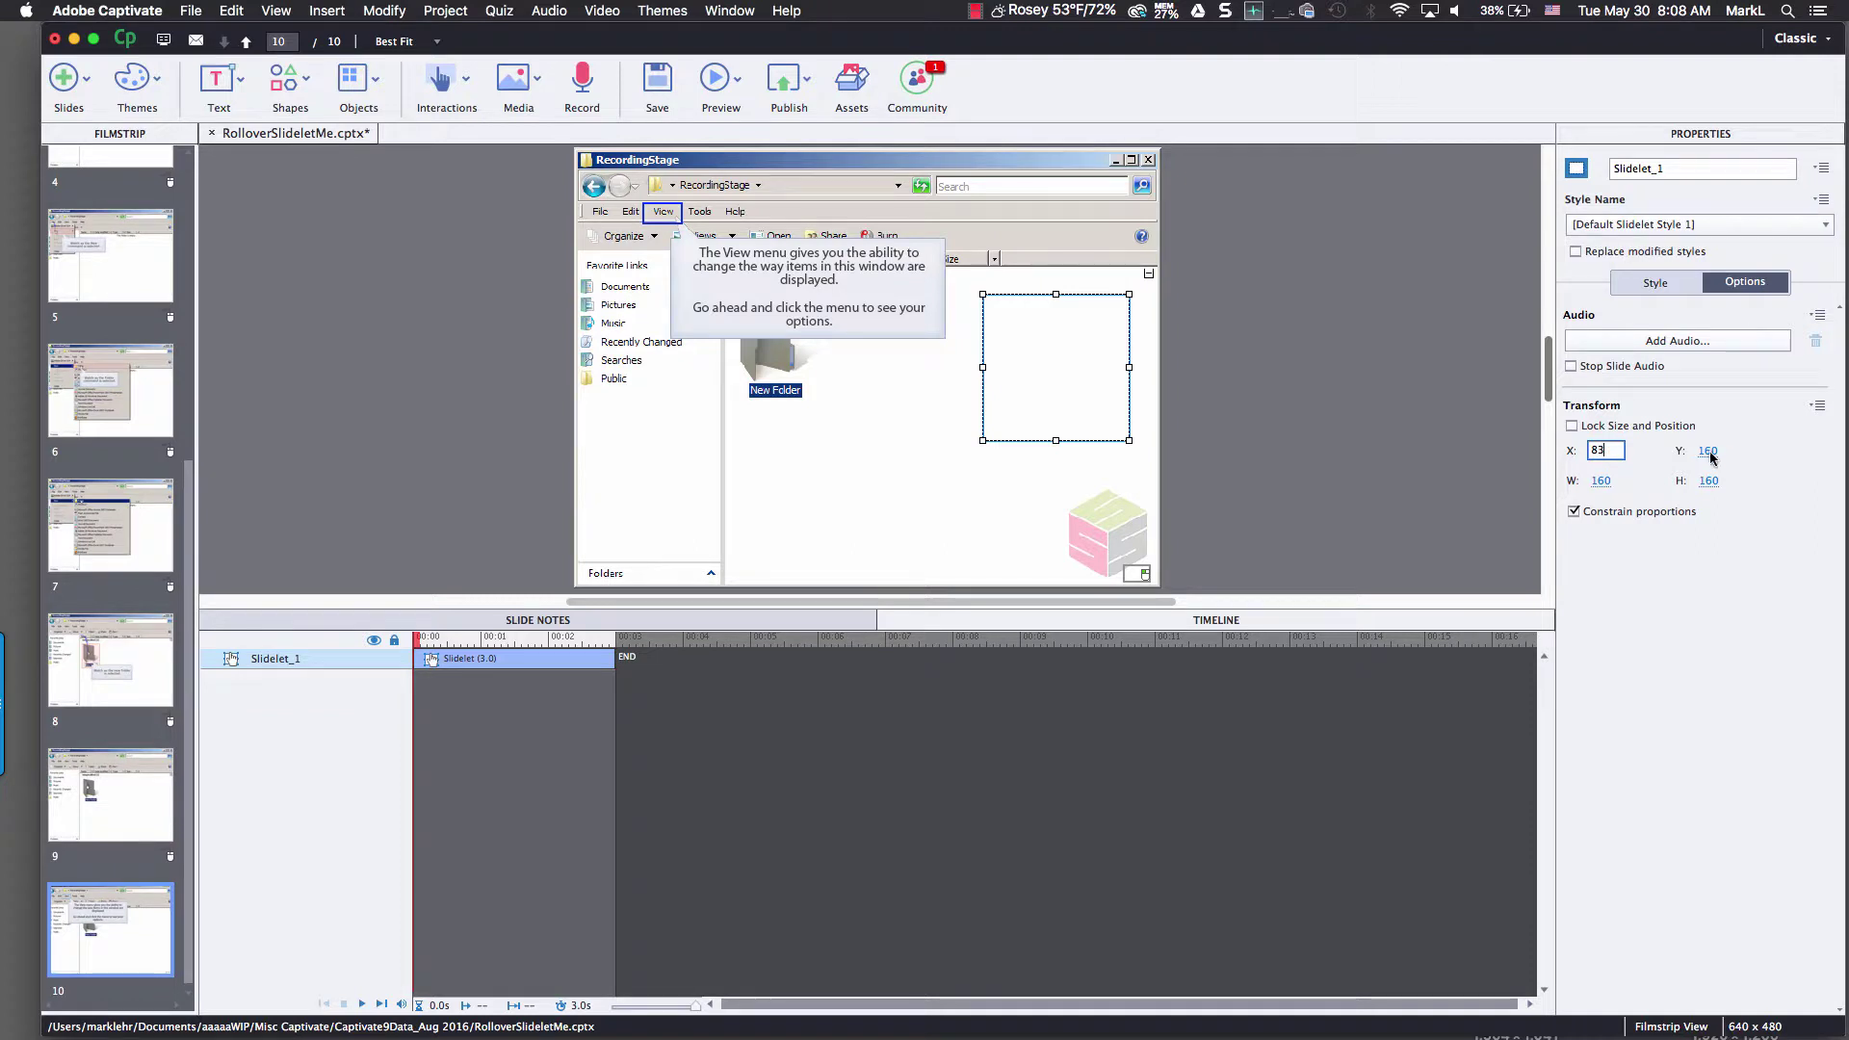
click(1709, 451)
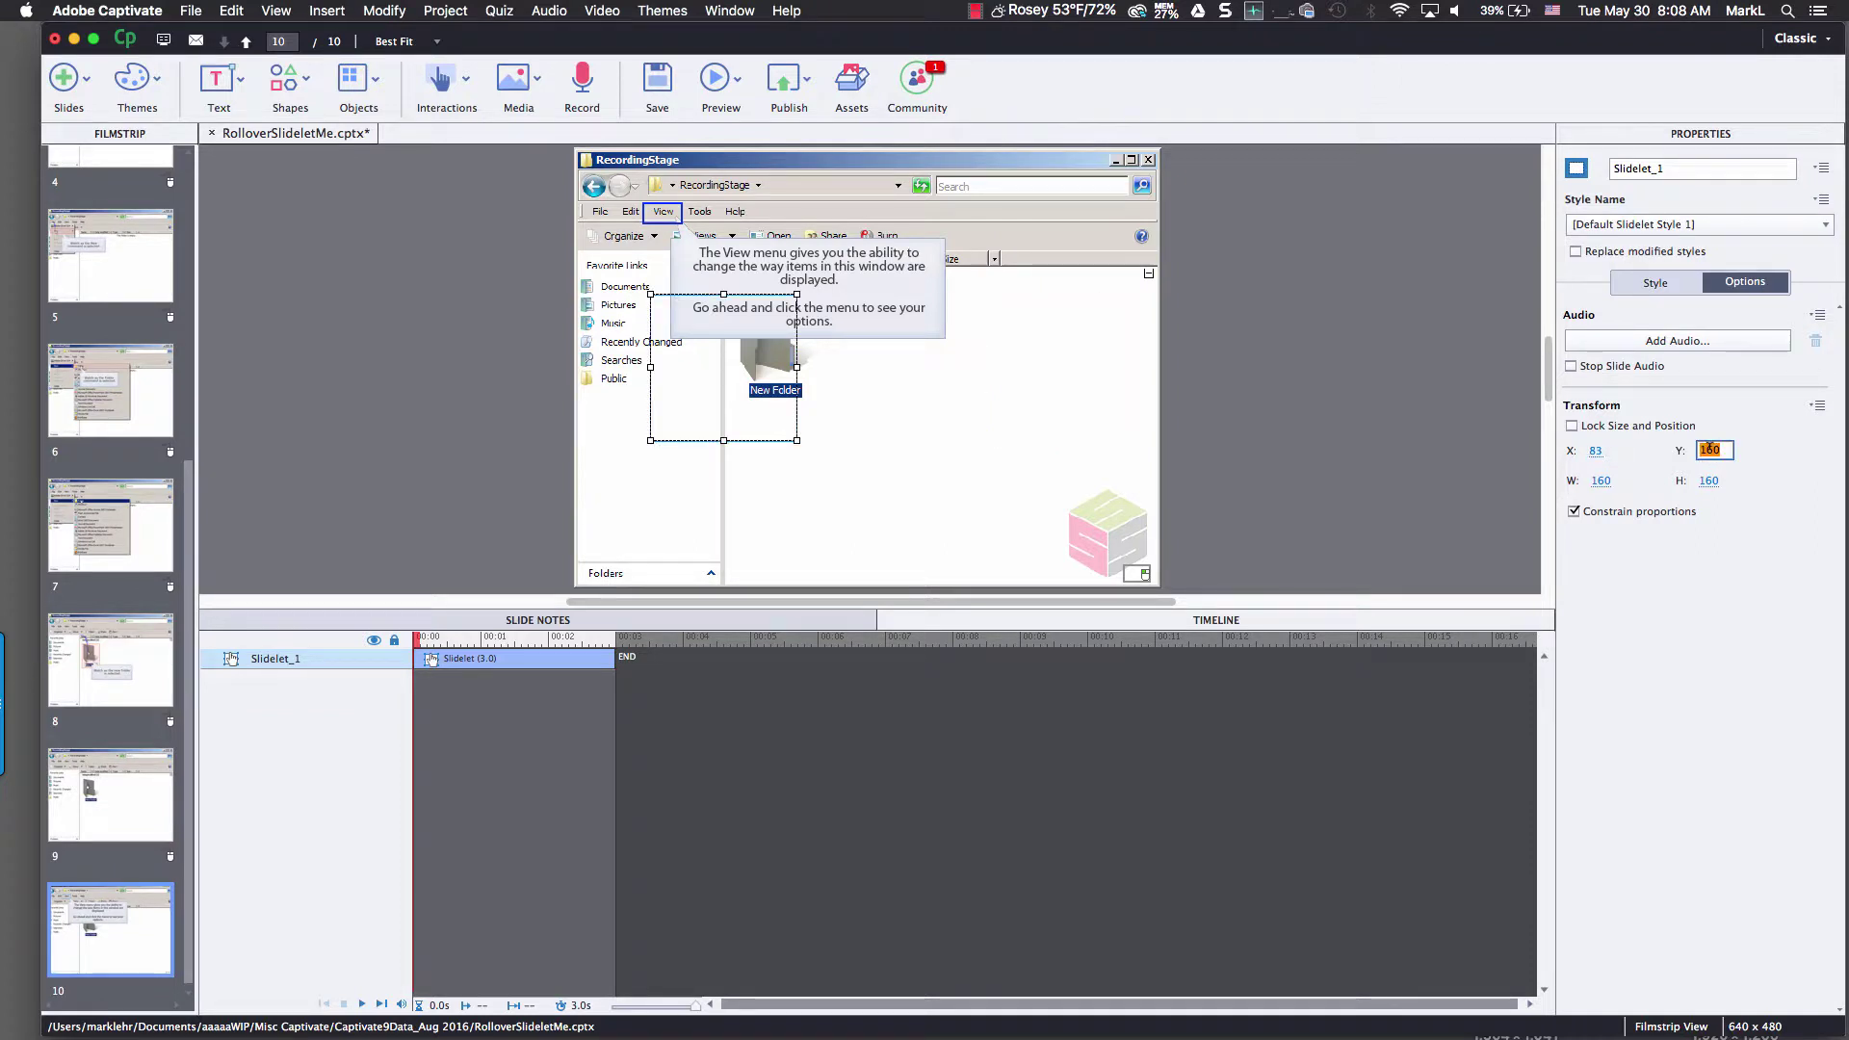
text(79)
click(1601, 480)
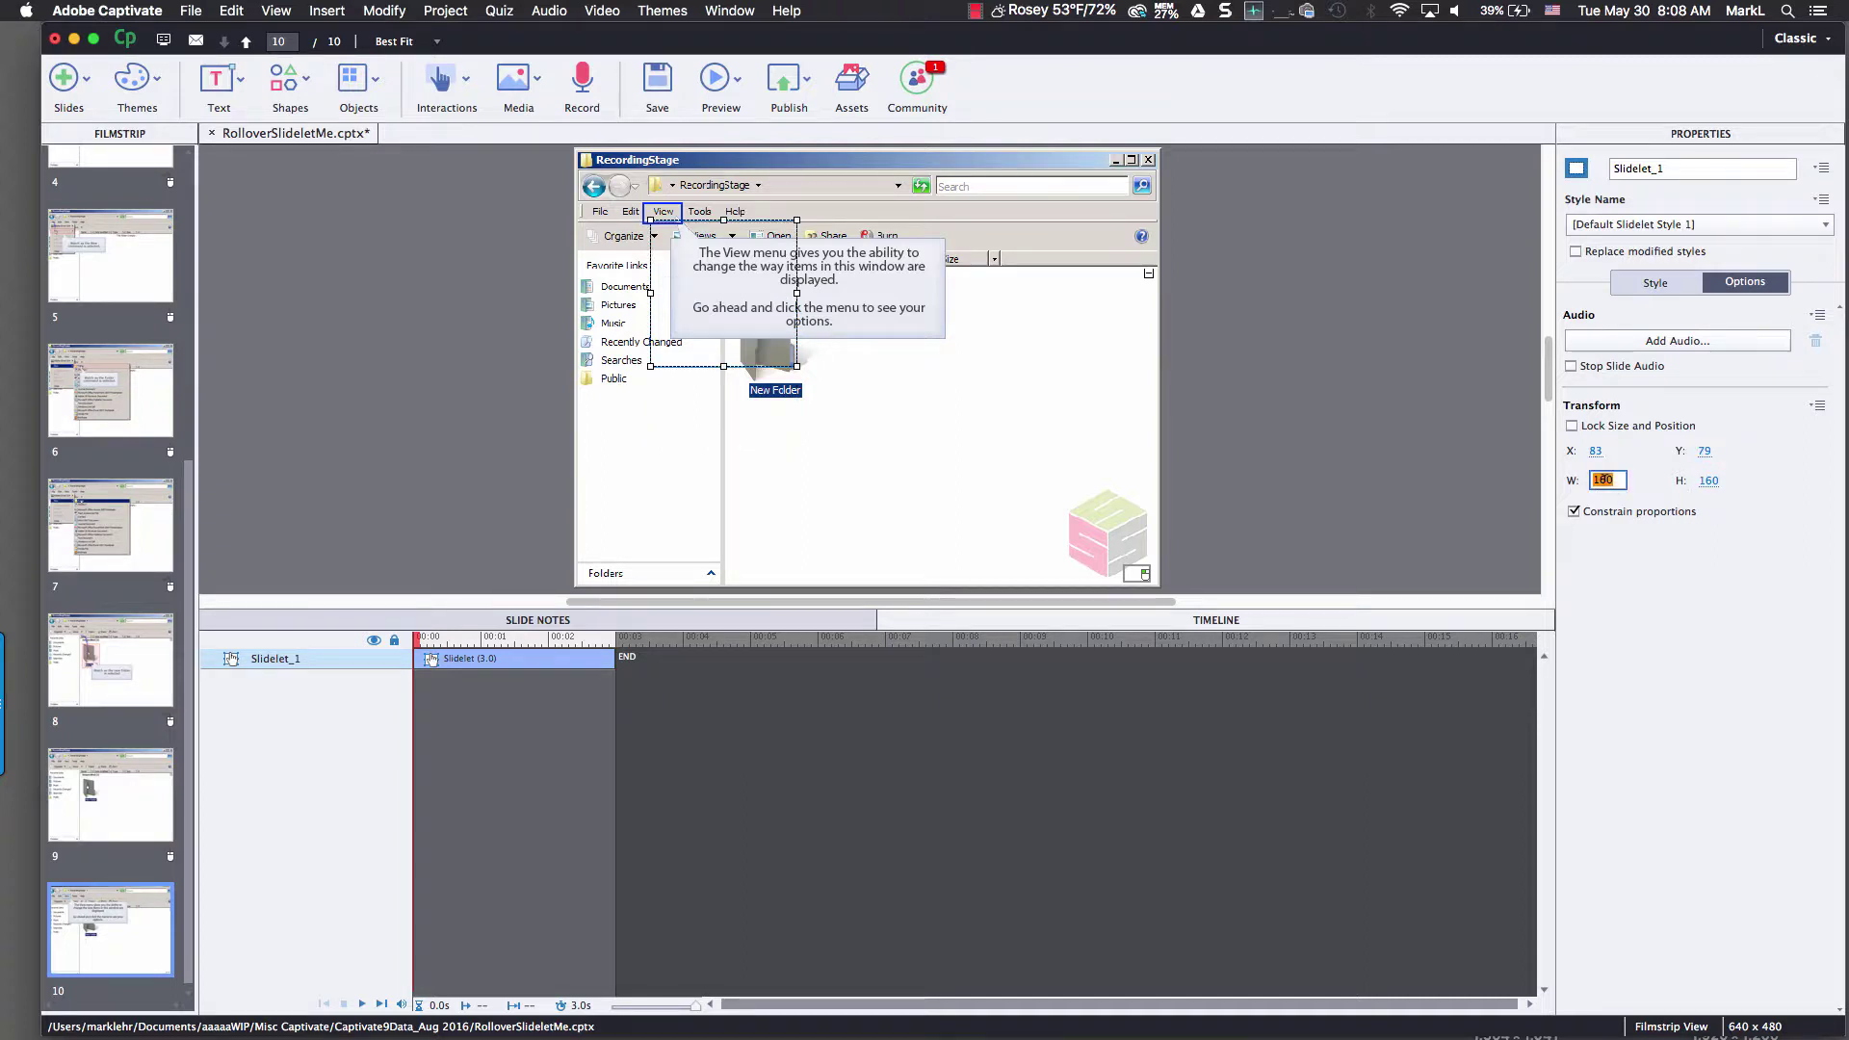
text(112)
click(1707, 480)
text(28)
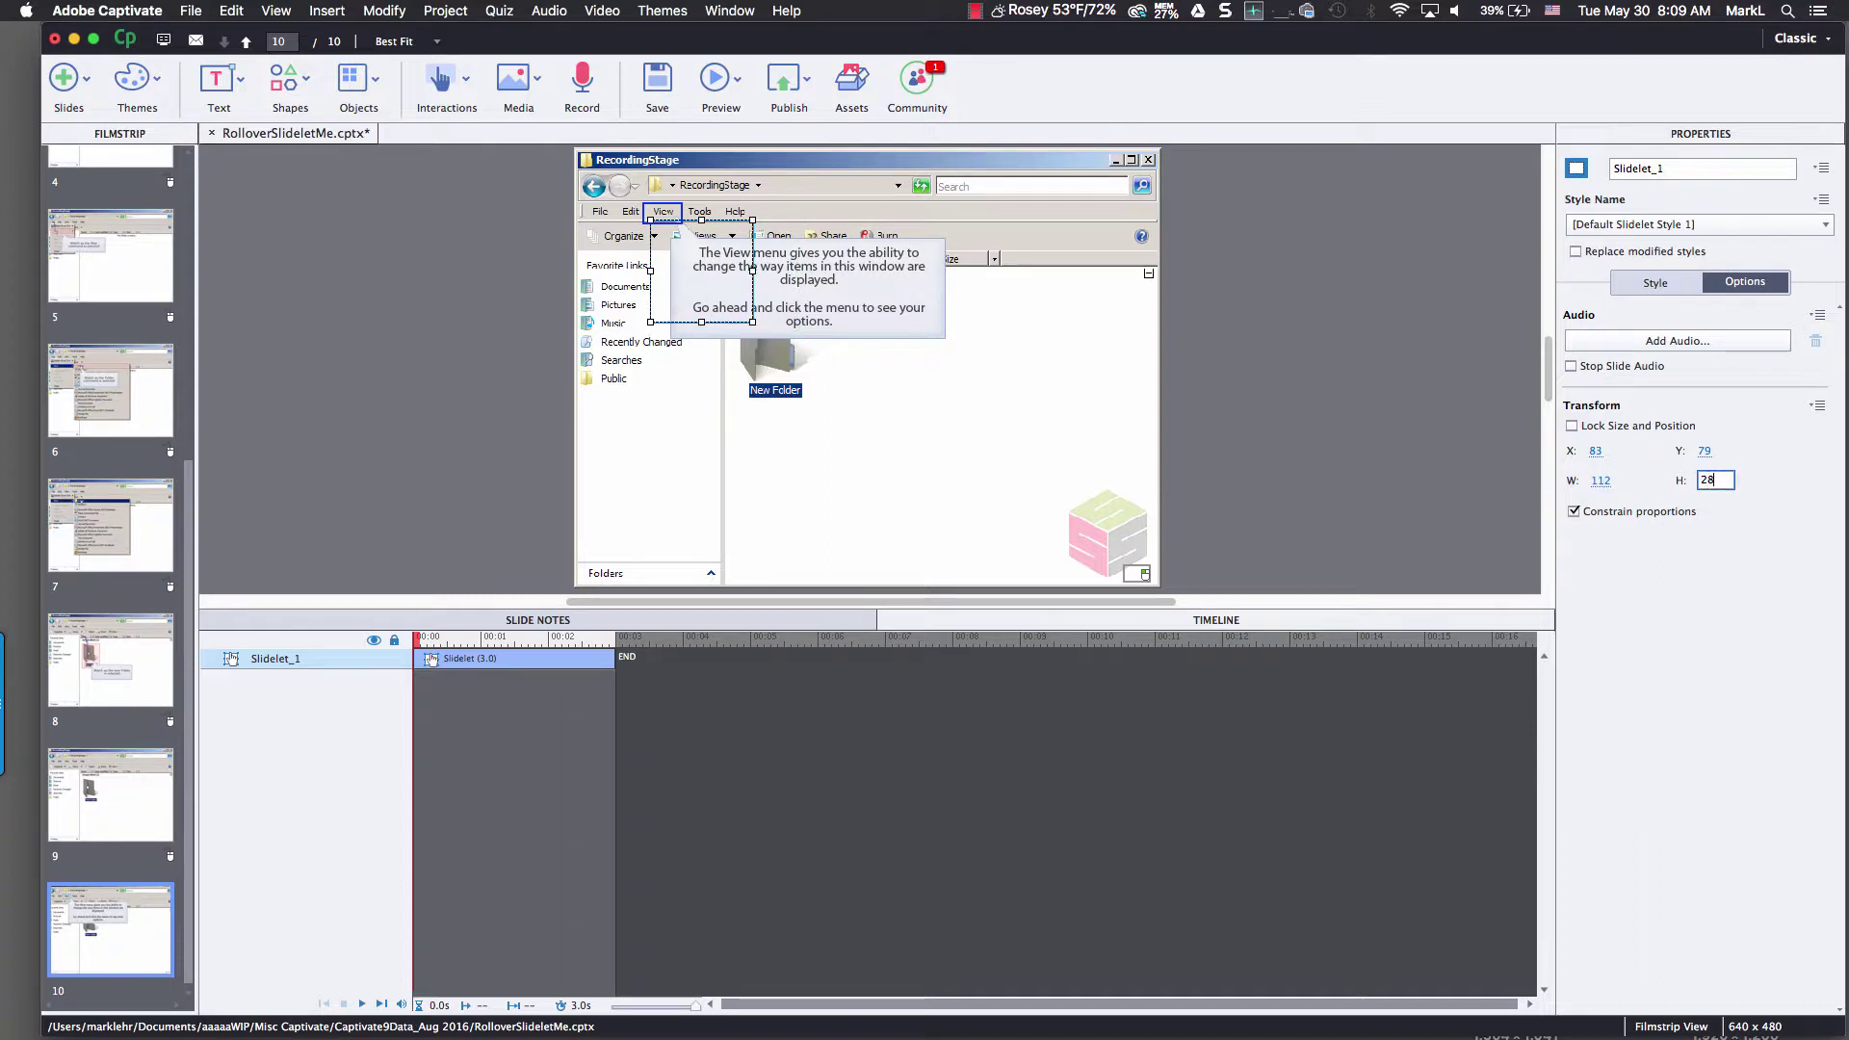
text(2)
key(Return)
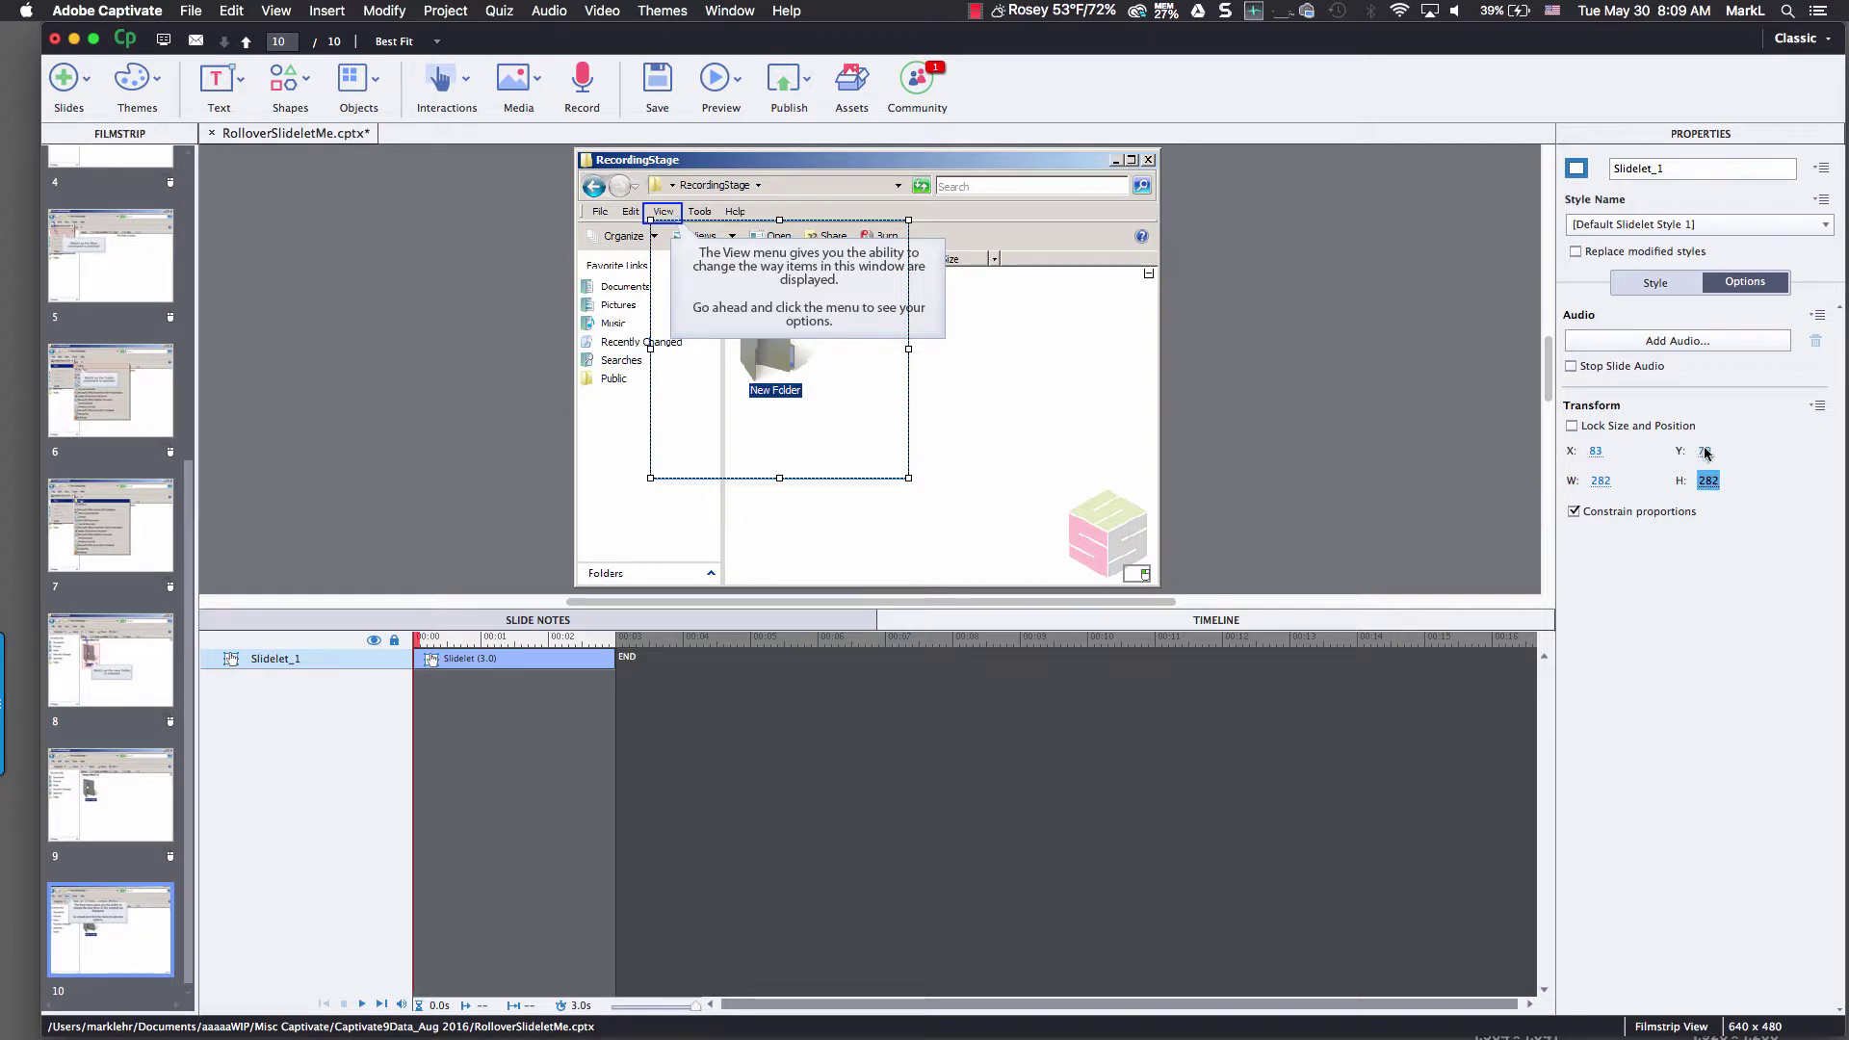
Turn off Constrain proportions and set the slidelet width to 112 px, keeping 282 height.
click(1604, 482)
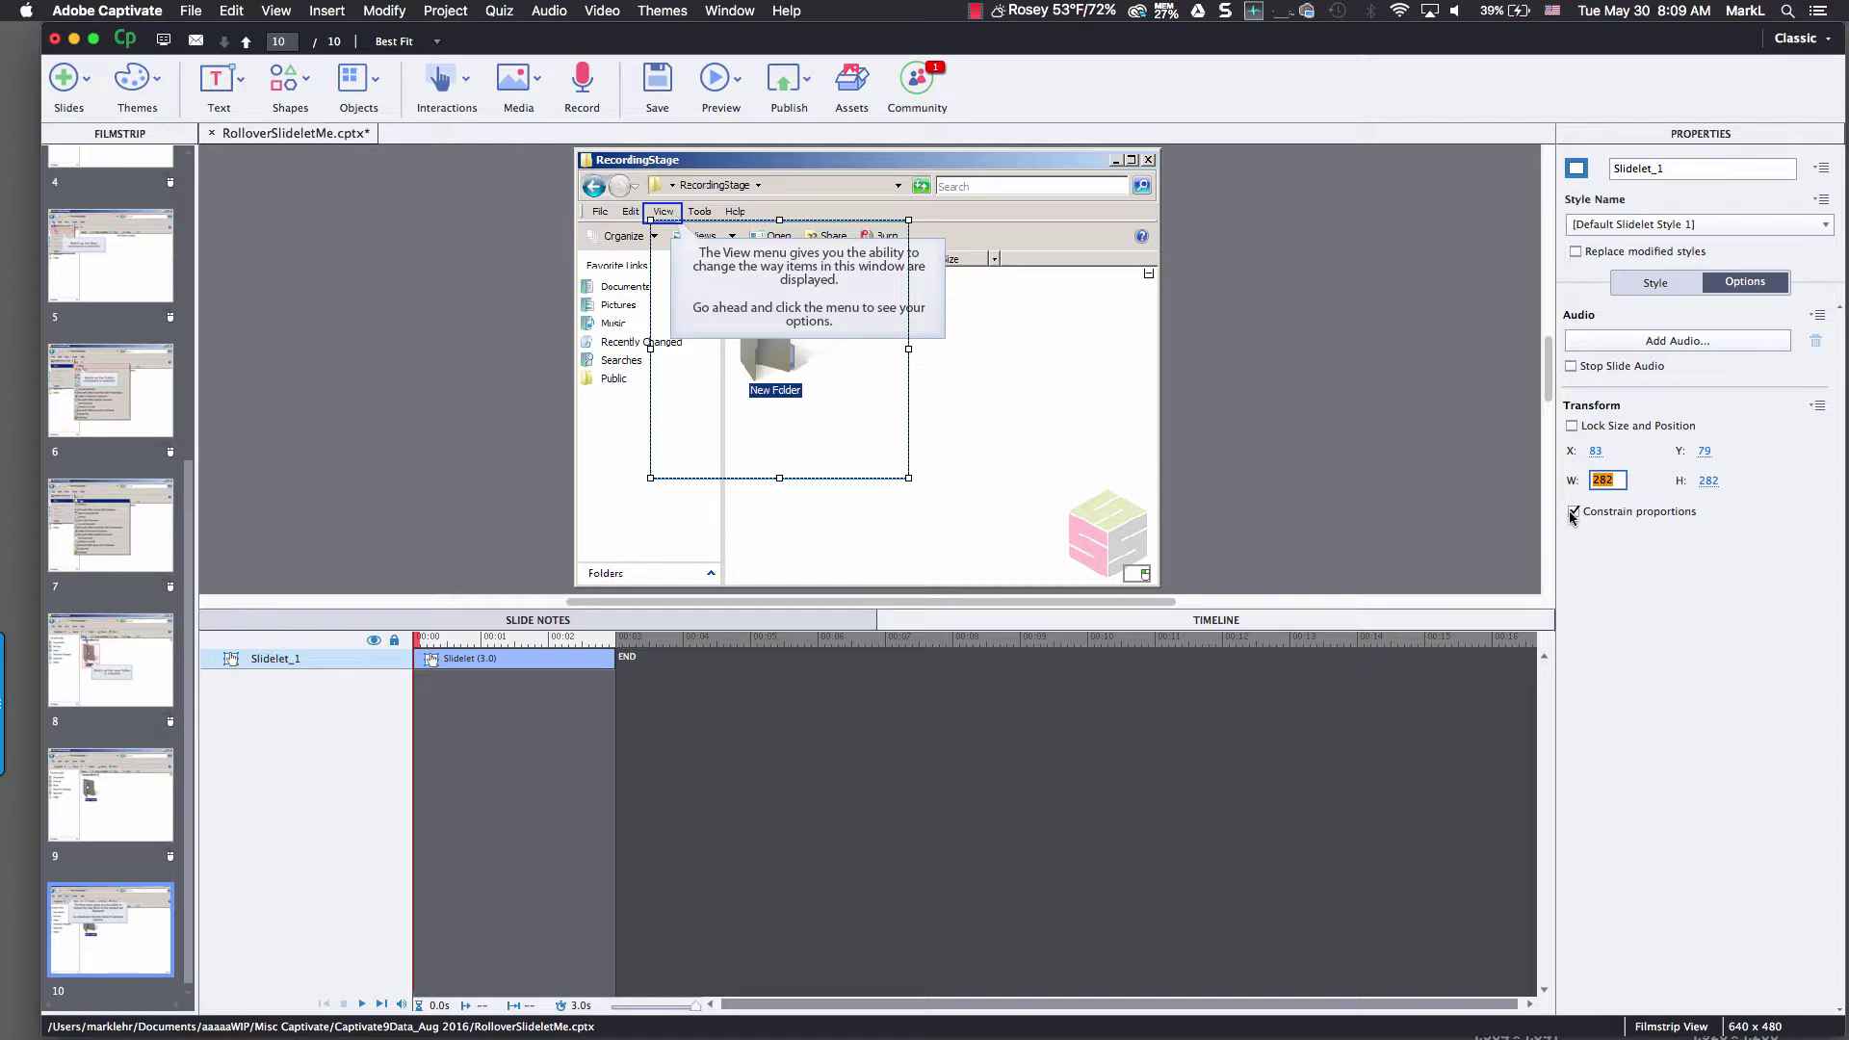
click(1573, 512)
click(1598, 482)
text(112)
key(Return)
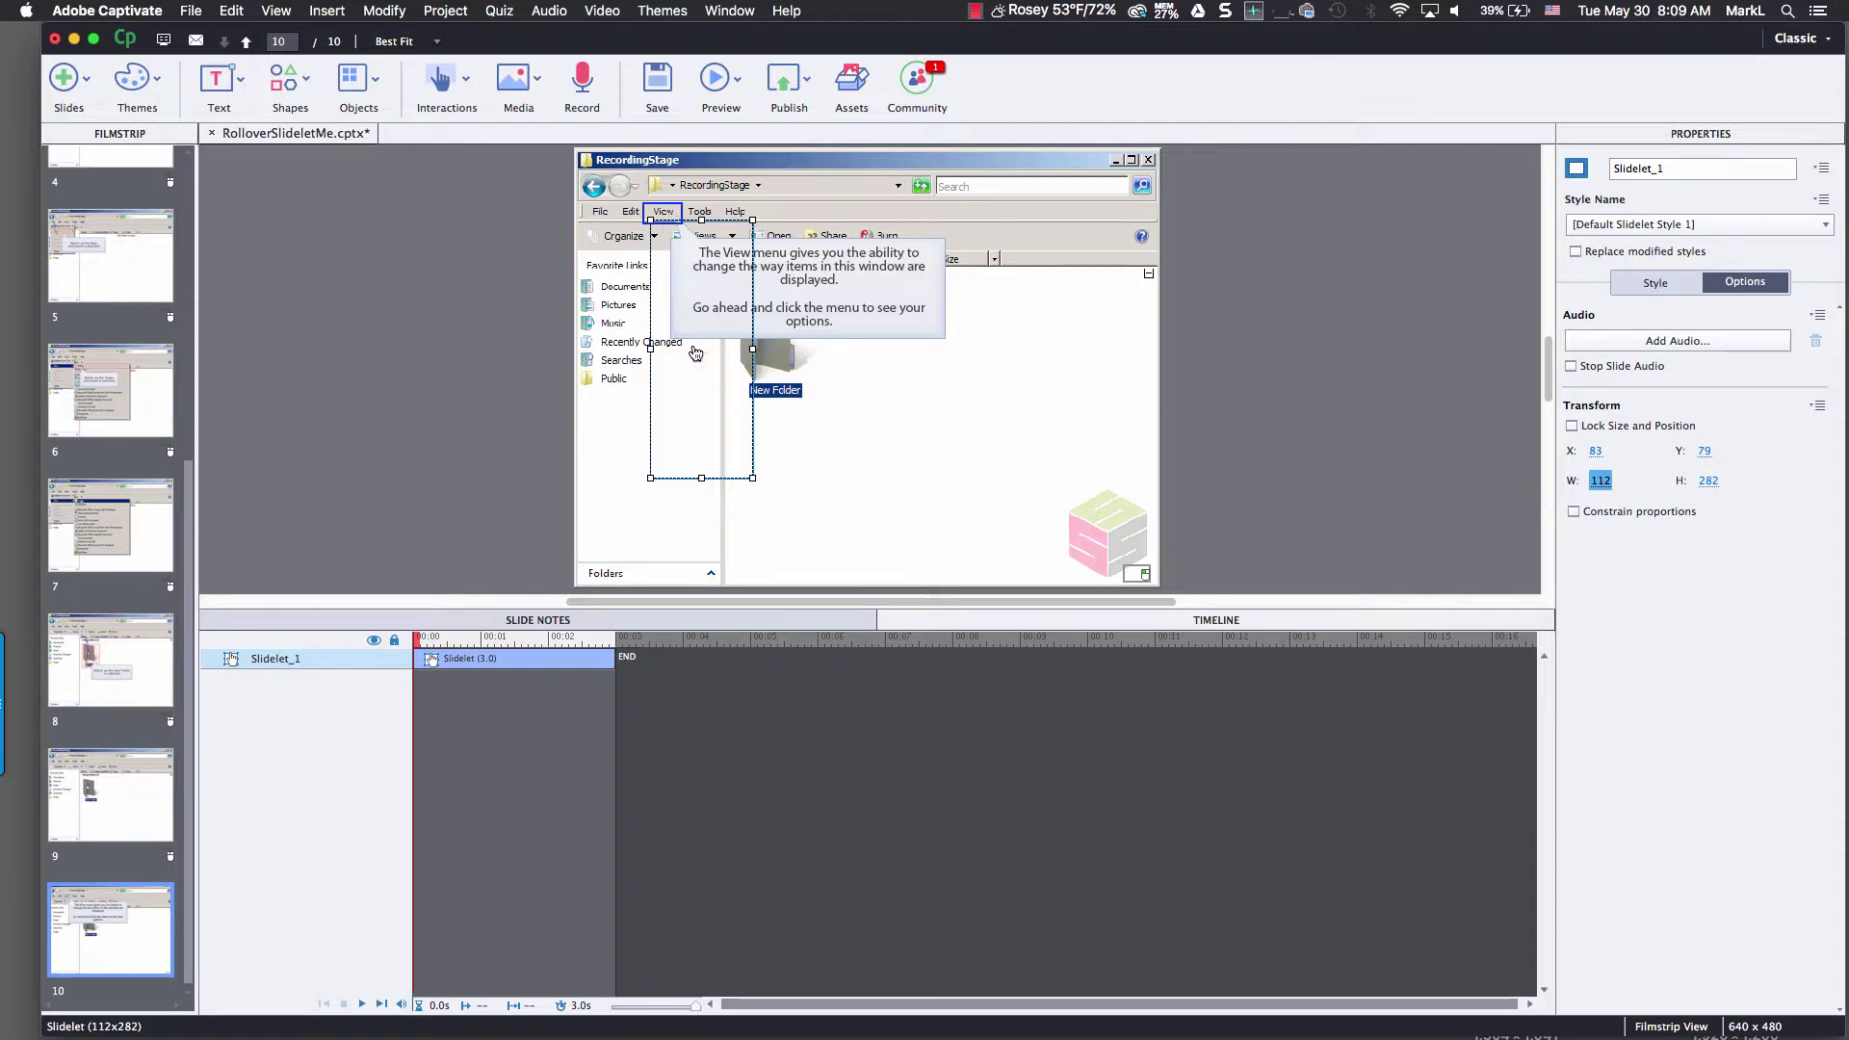
click(878, 407)
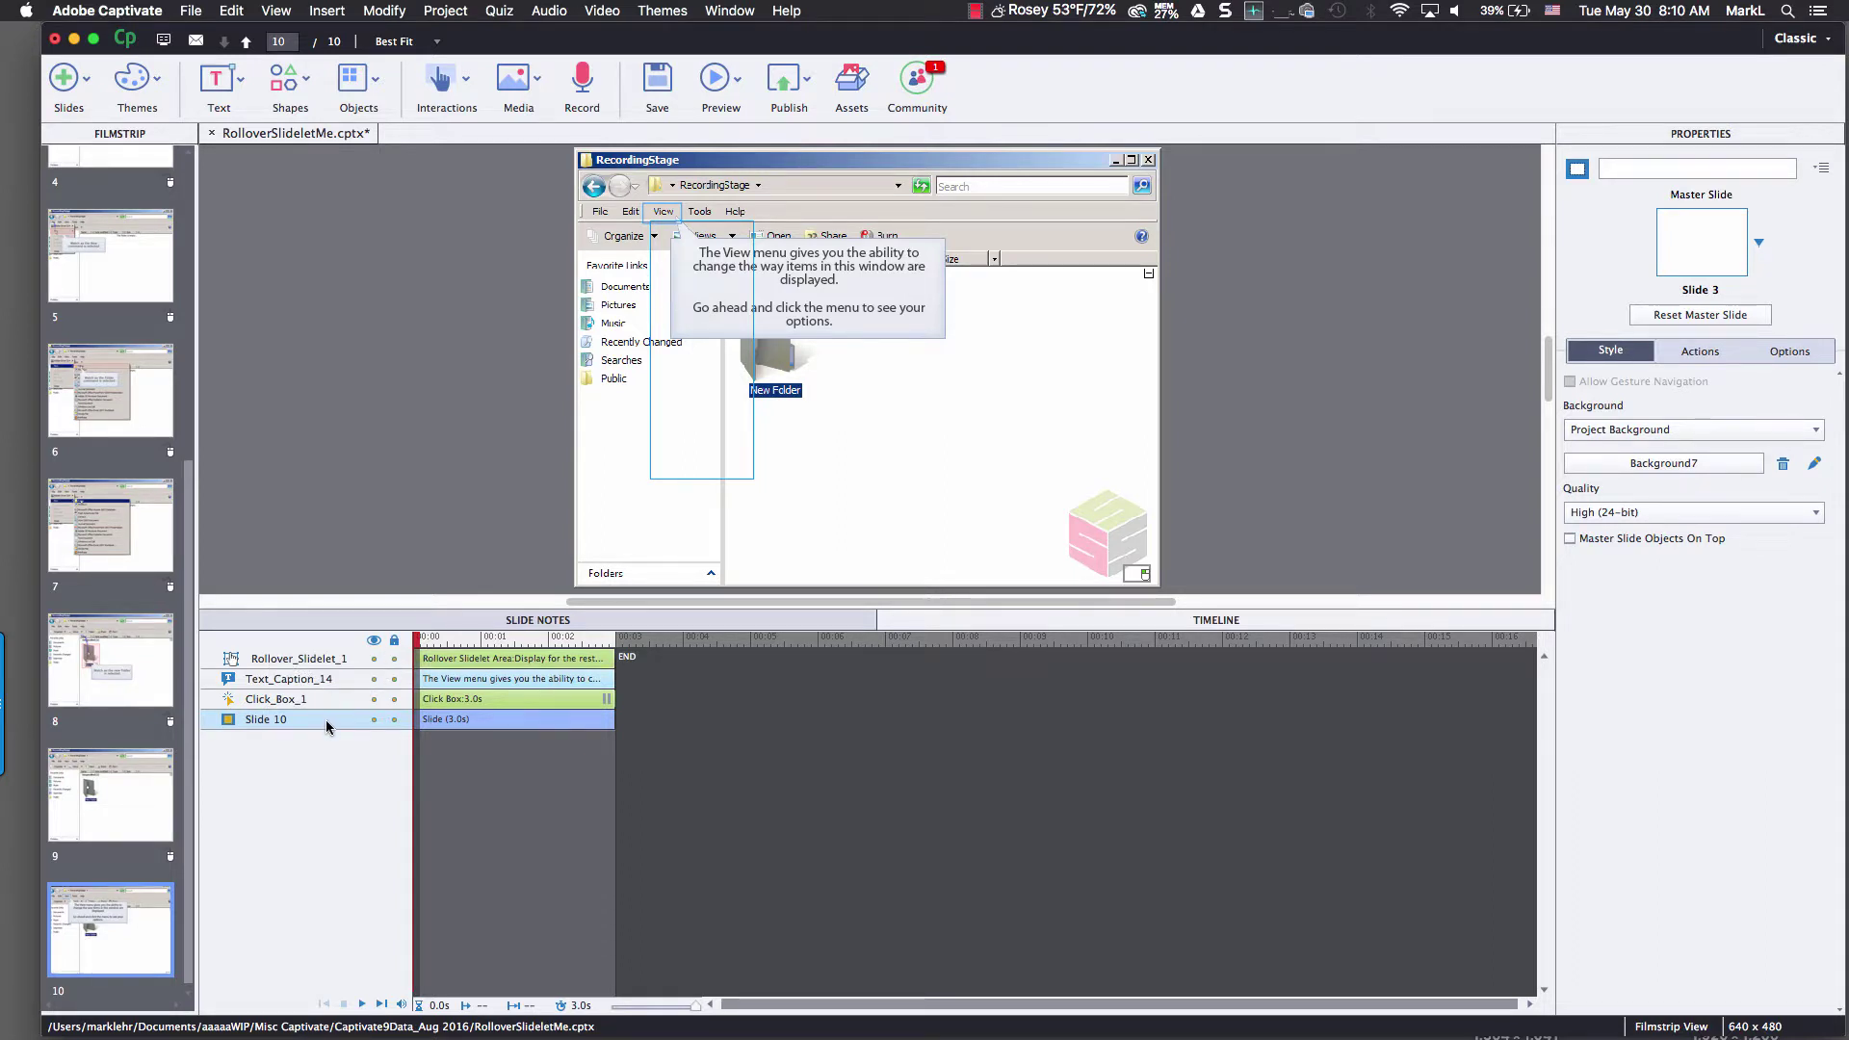
click(672, 426)
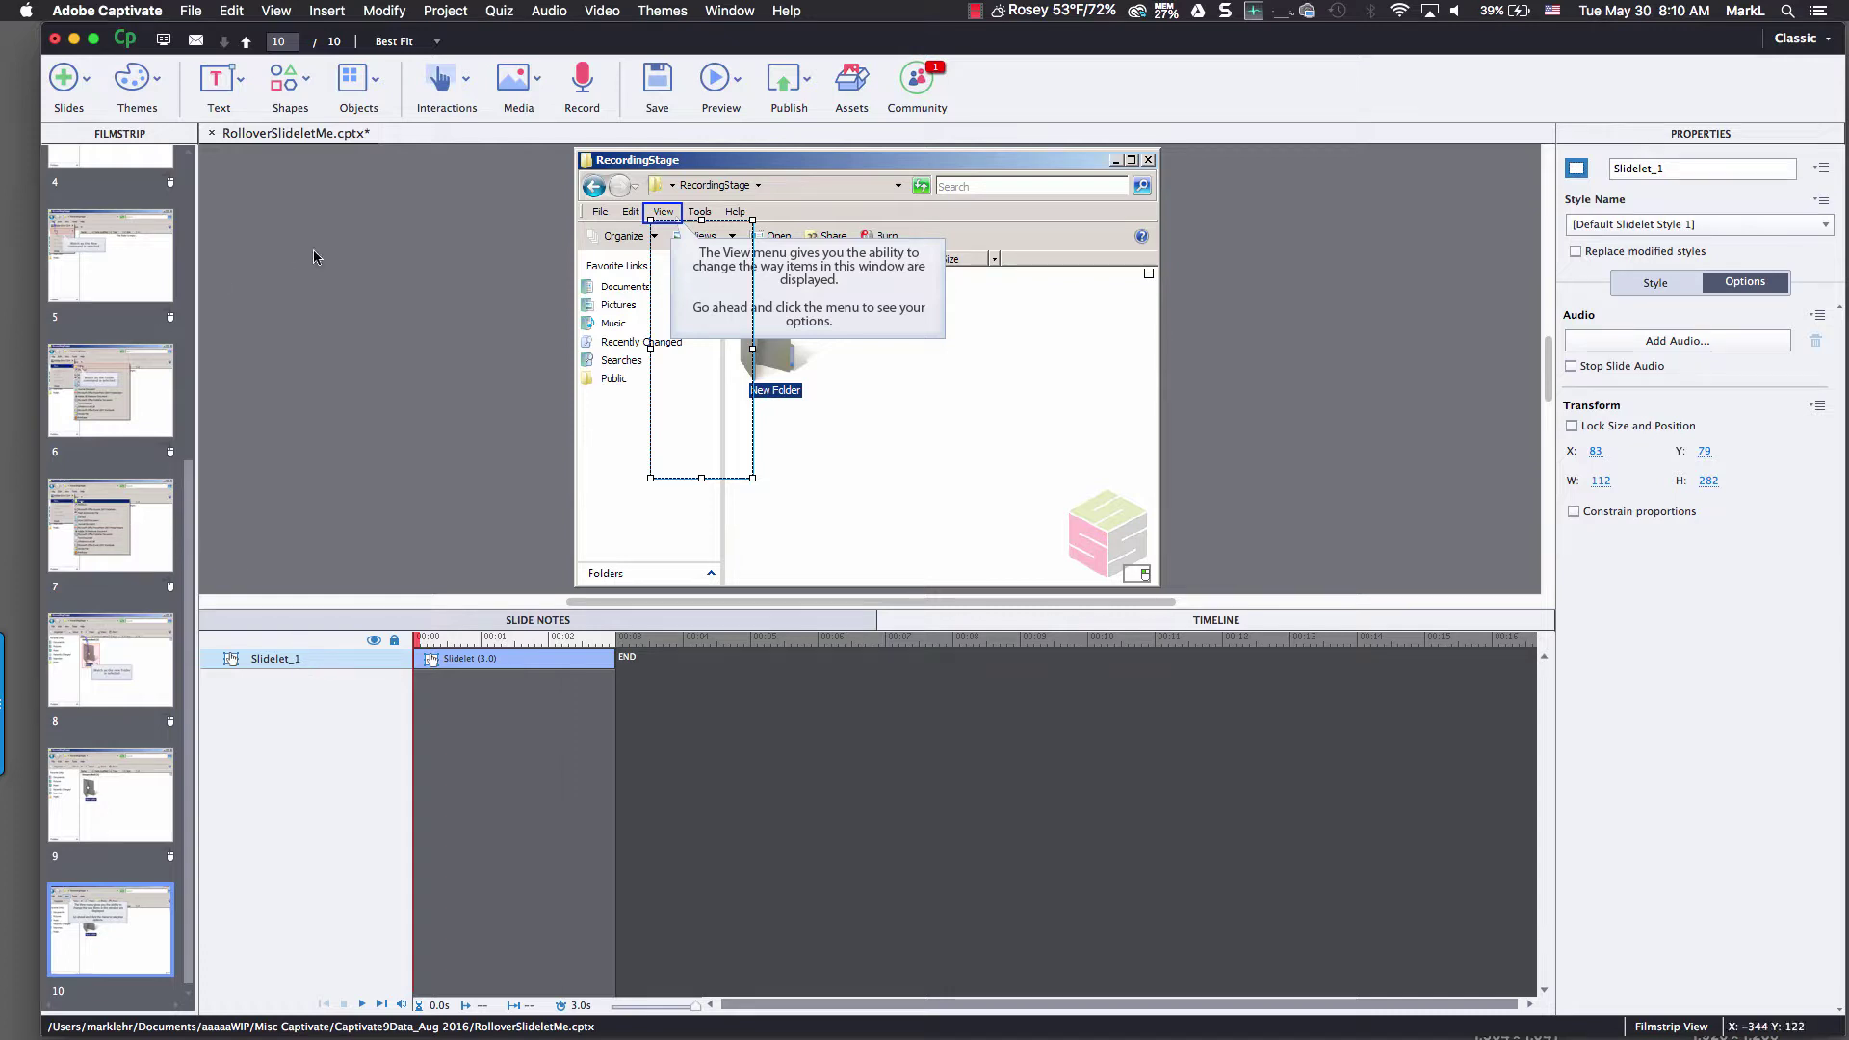
Start inserting an image and browse to Misc Captivate > Captivate9Data_Aug 2016 > images_animation.
click(525, 81)
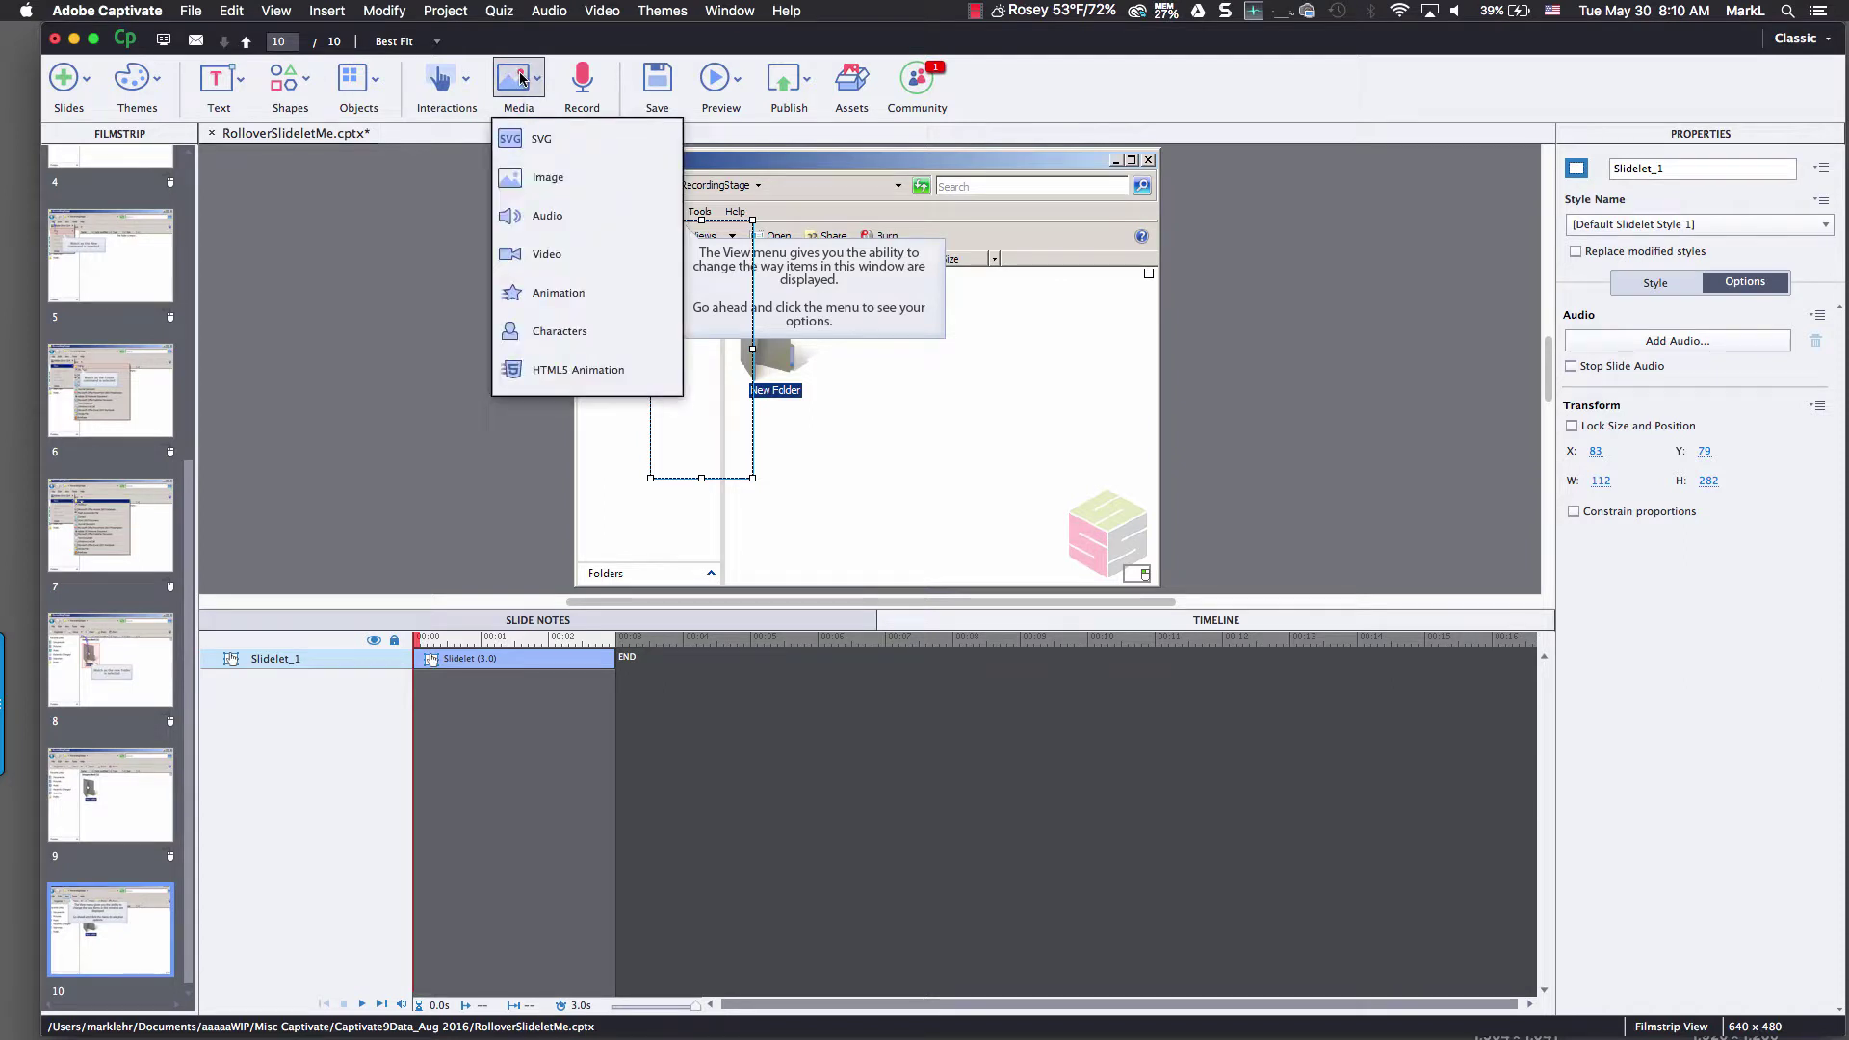
click(529, 181)
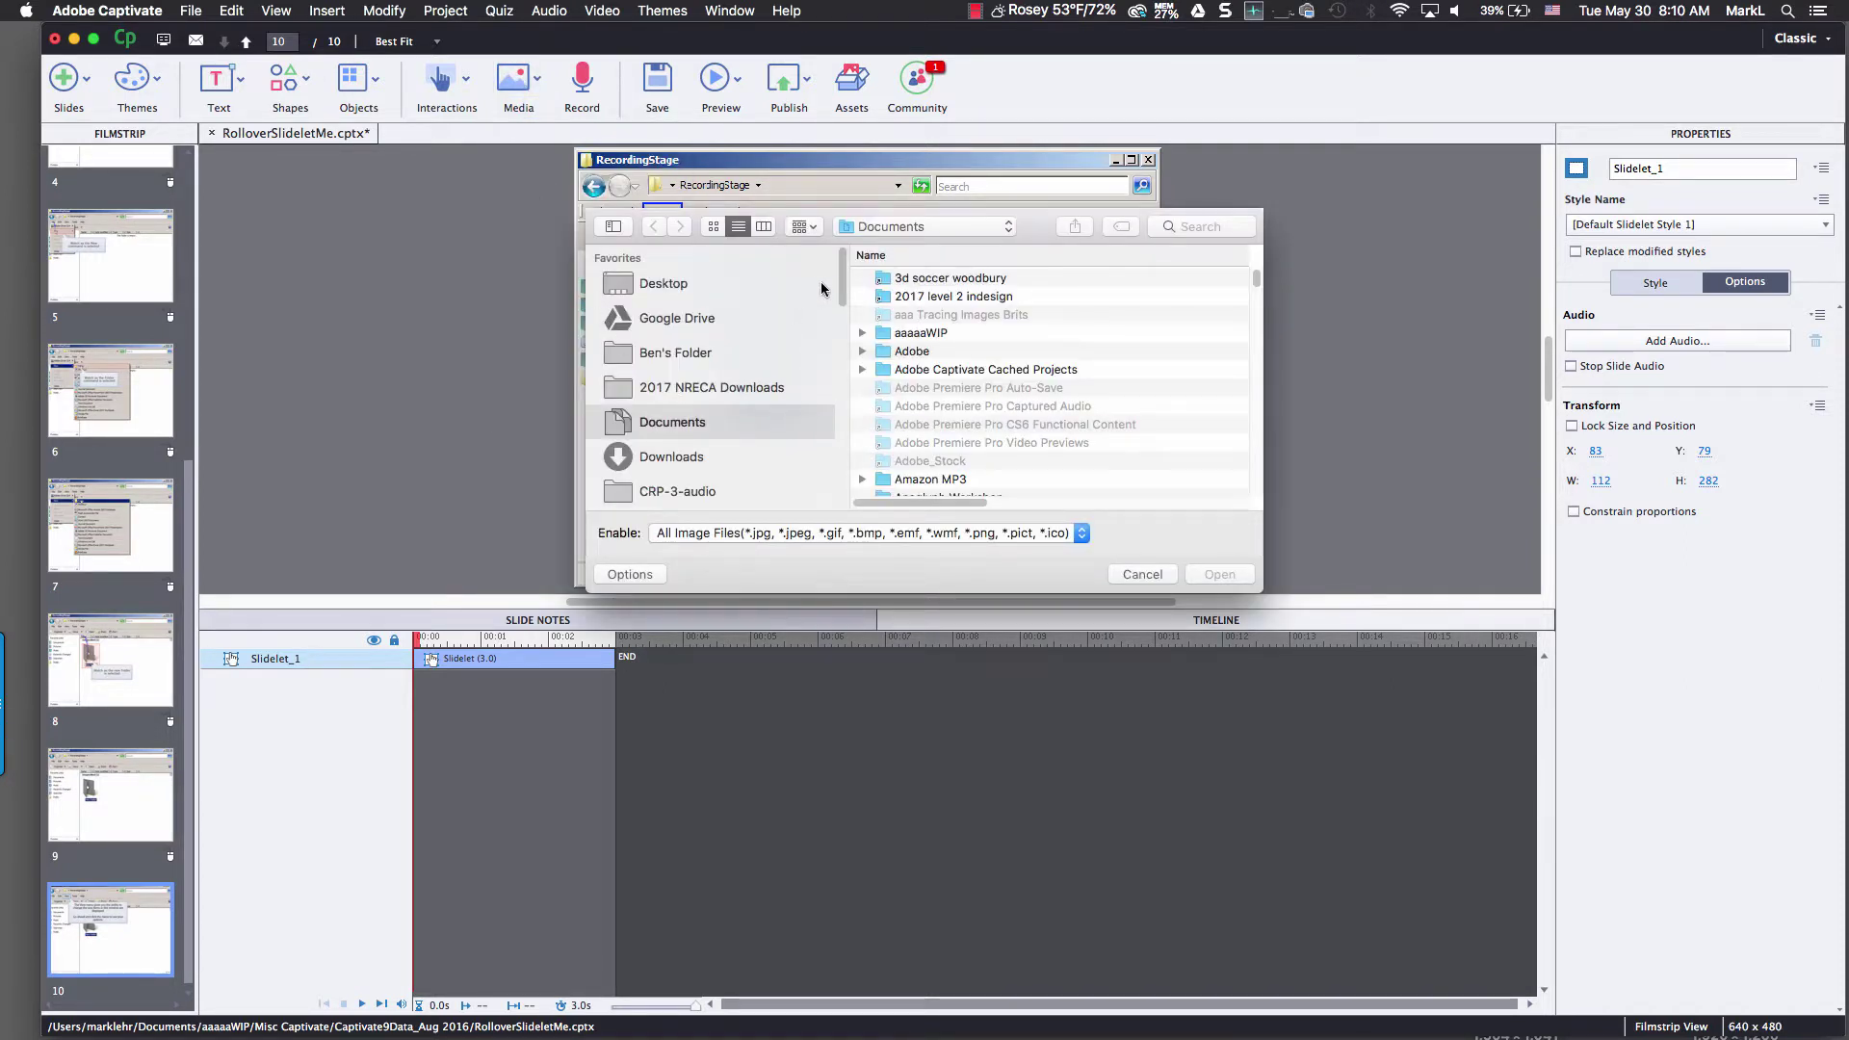
drag(841, 284, 843, 387)
scroll(780, 353, down, 3)
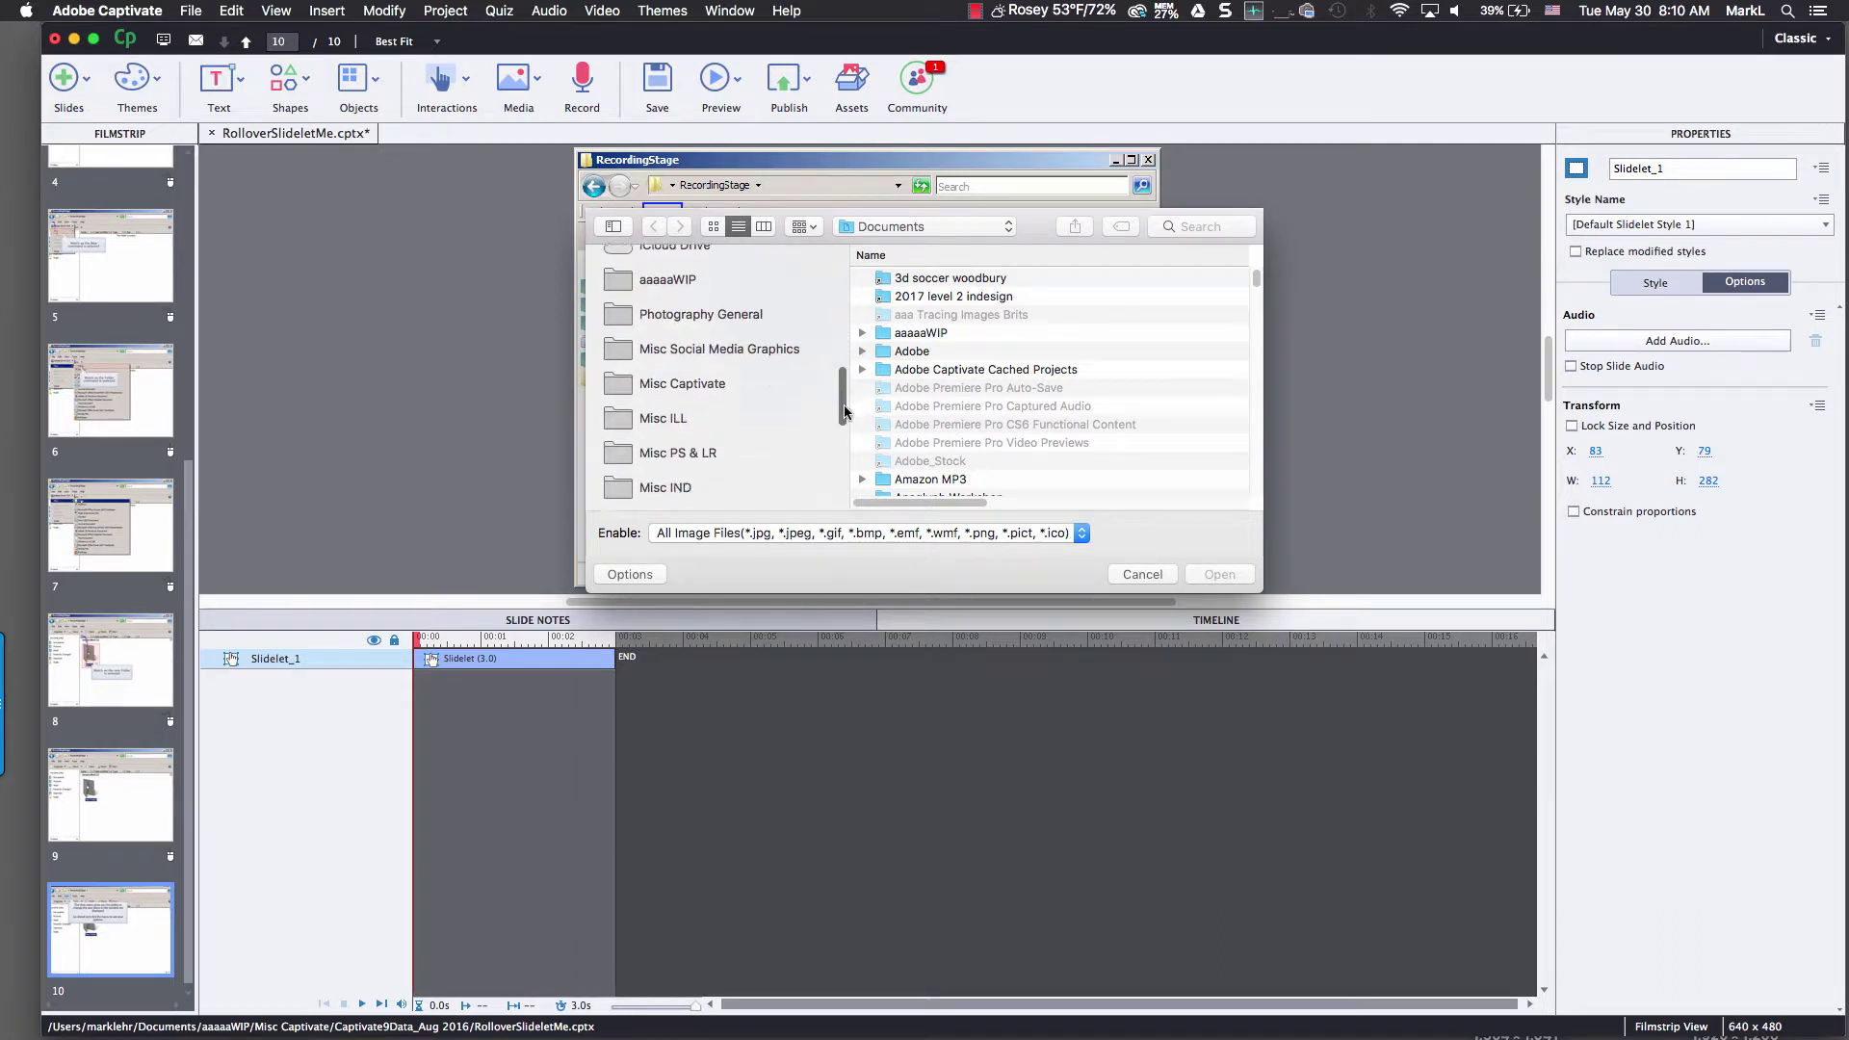
click(737, 342)
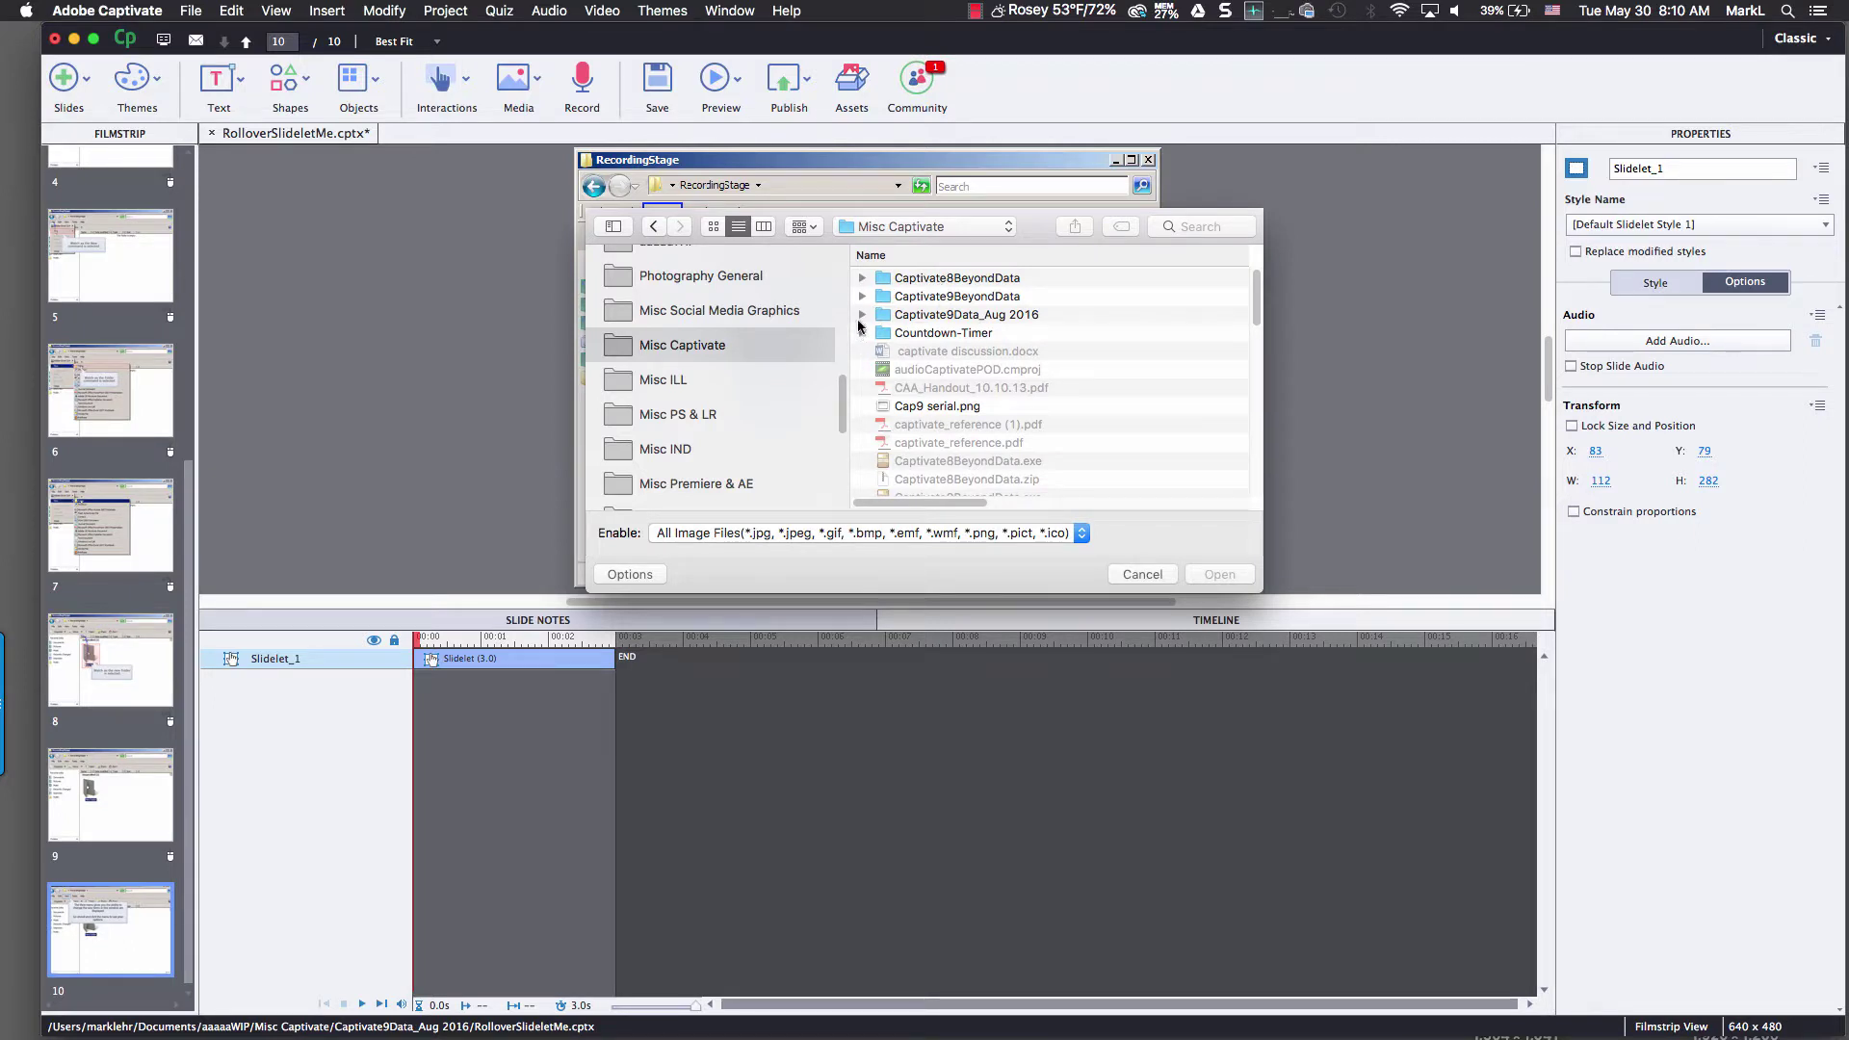
double_click(880, 314)
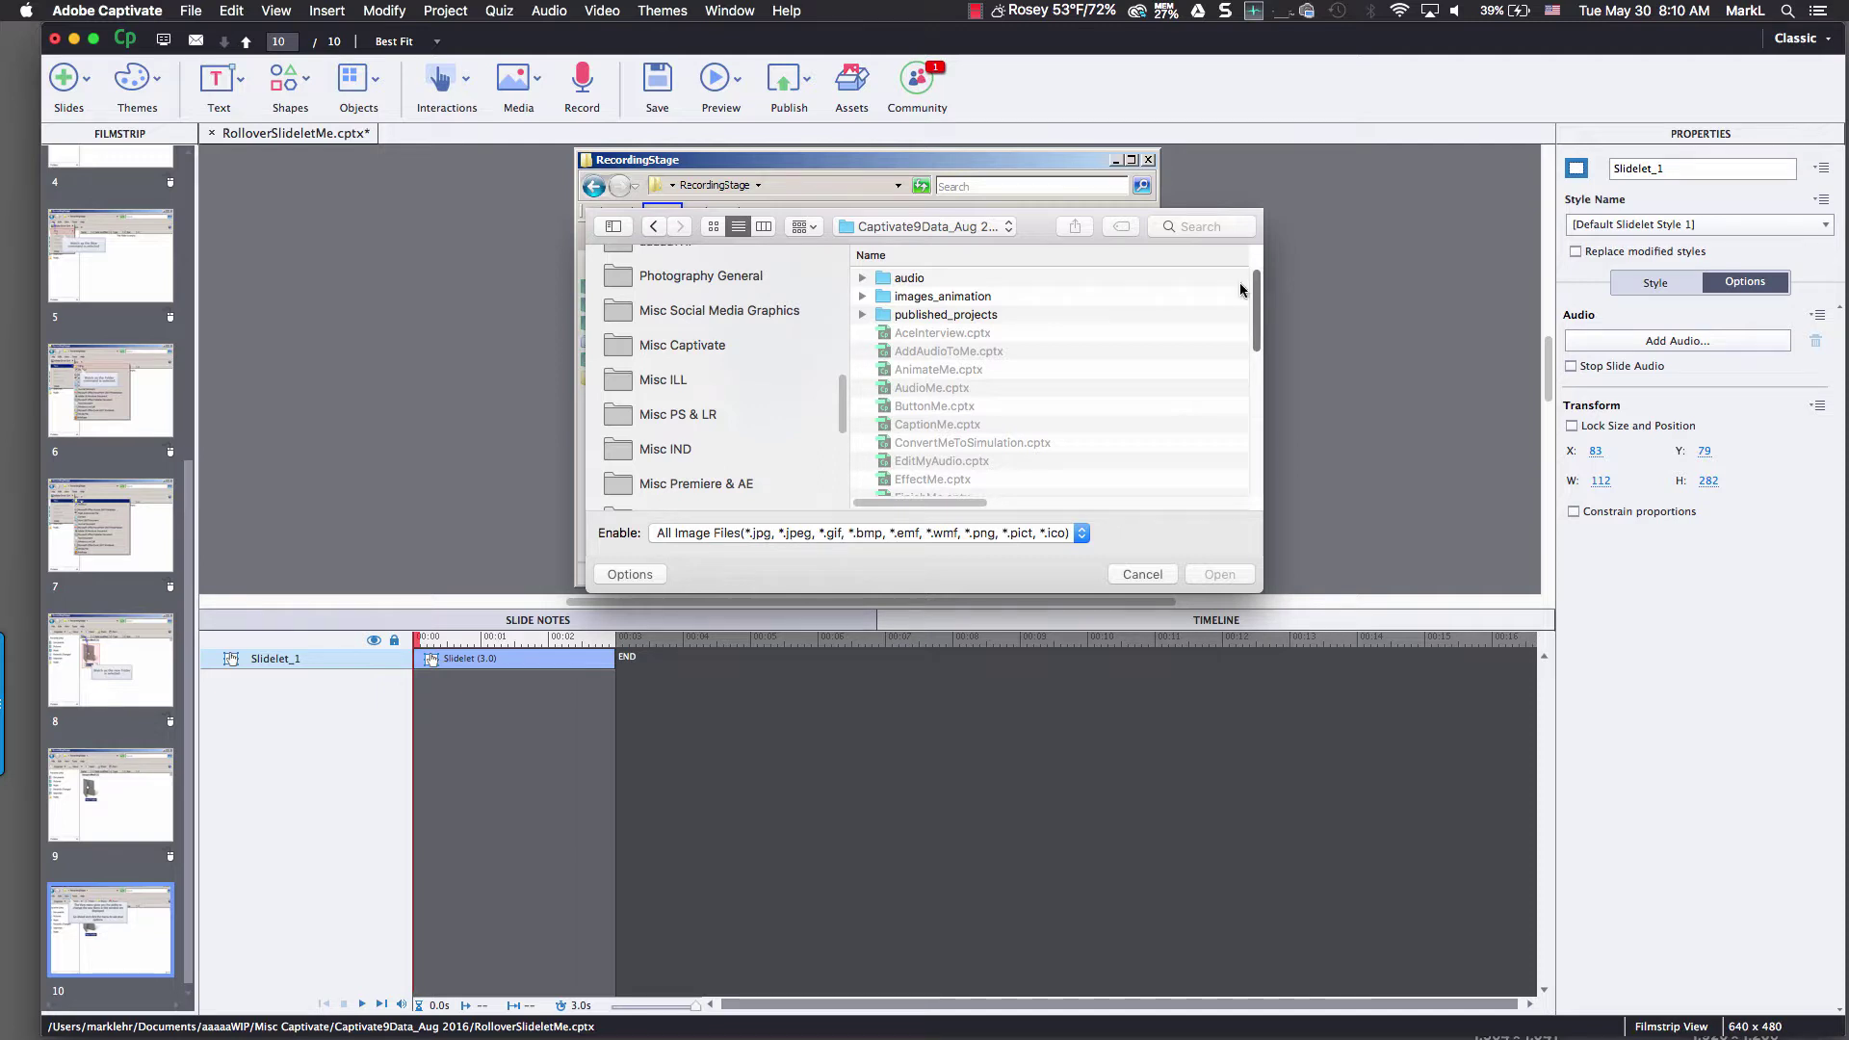
double_click(882, 298)
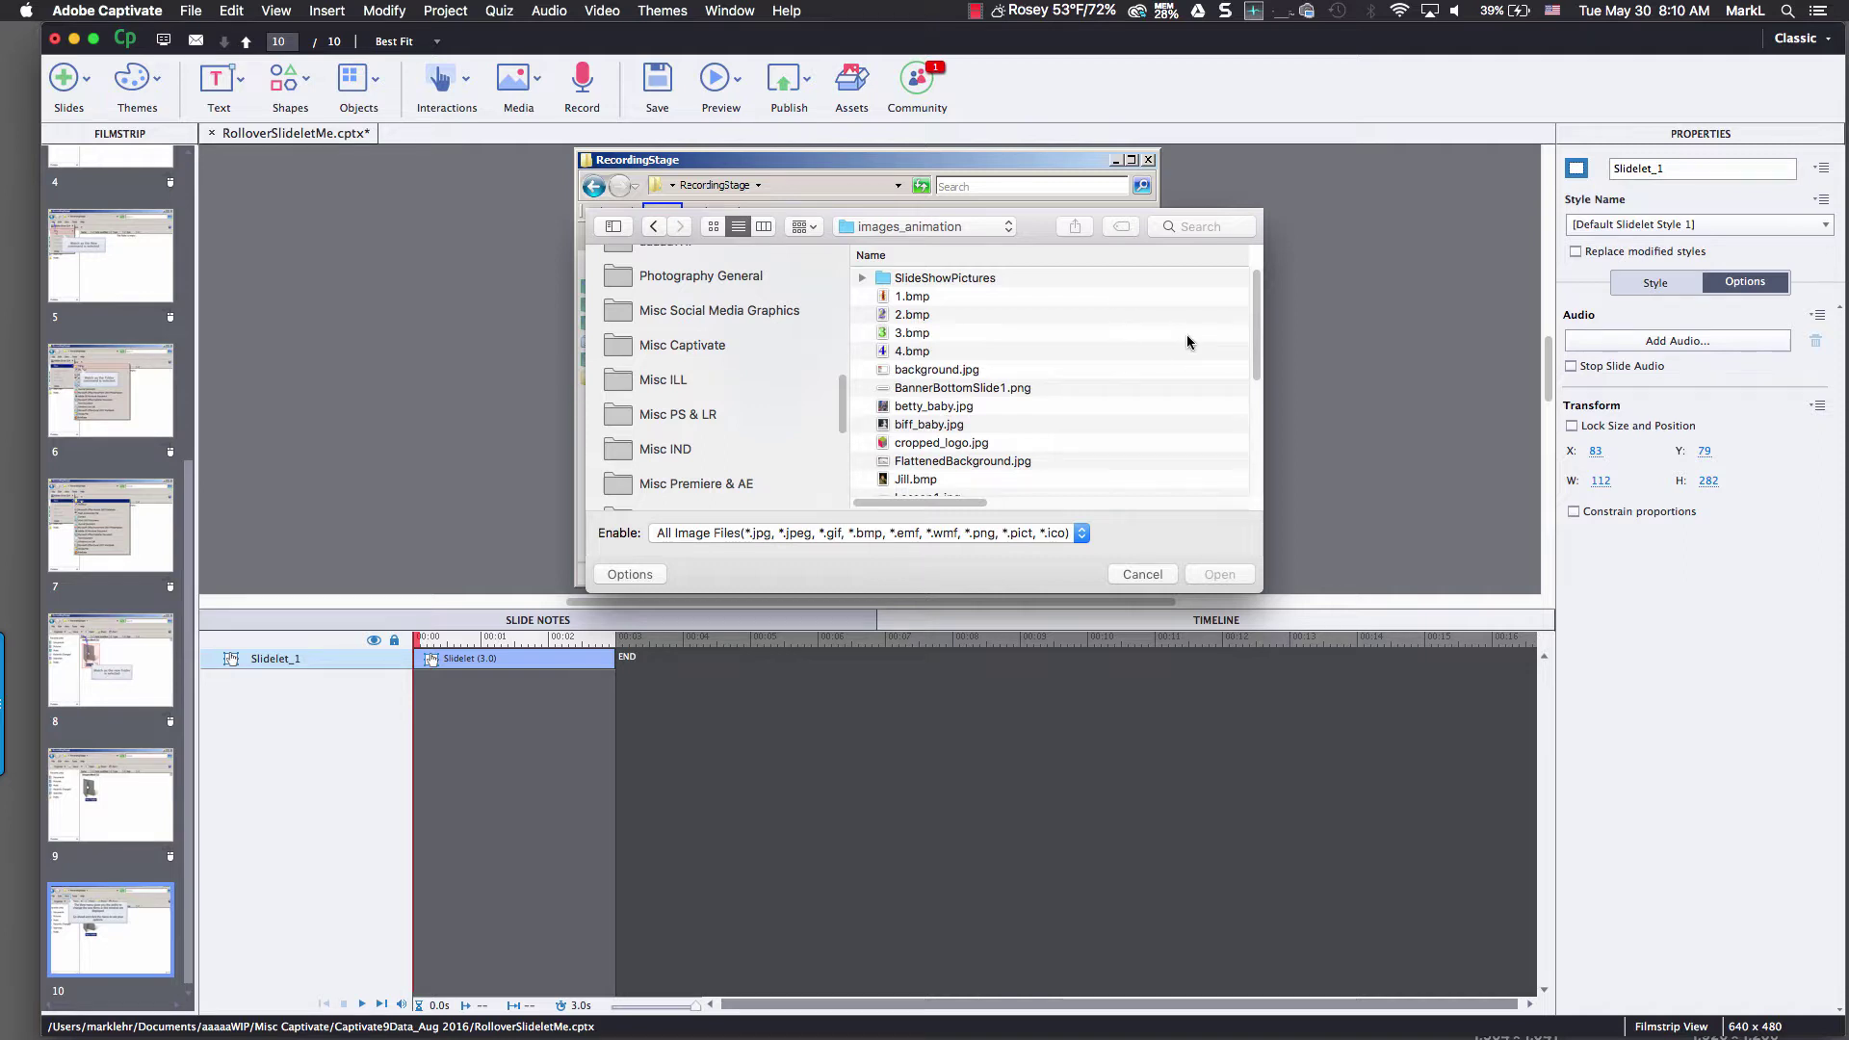
Select ViewMenu.jpg, checking it with a quick preview first.
drag(1255, 334, 1242, 463)
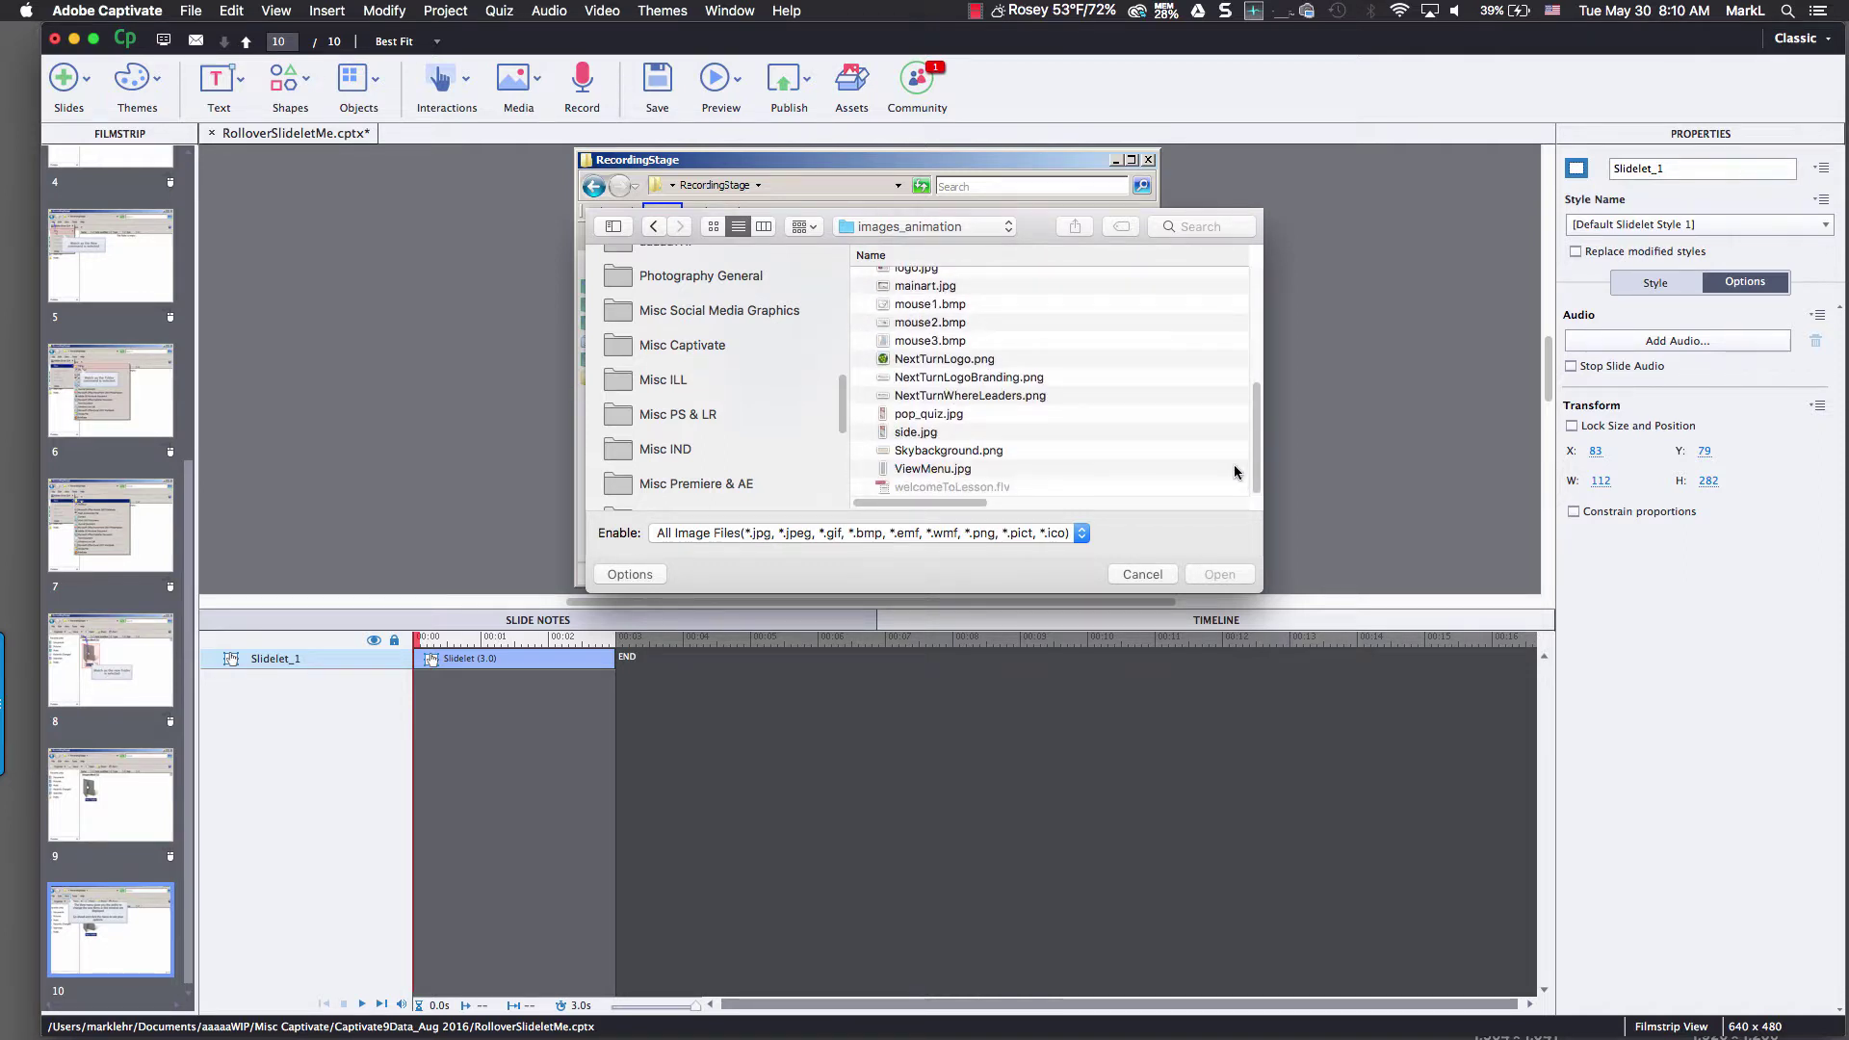
click(1025, 470)
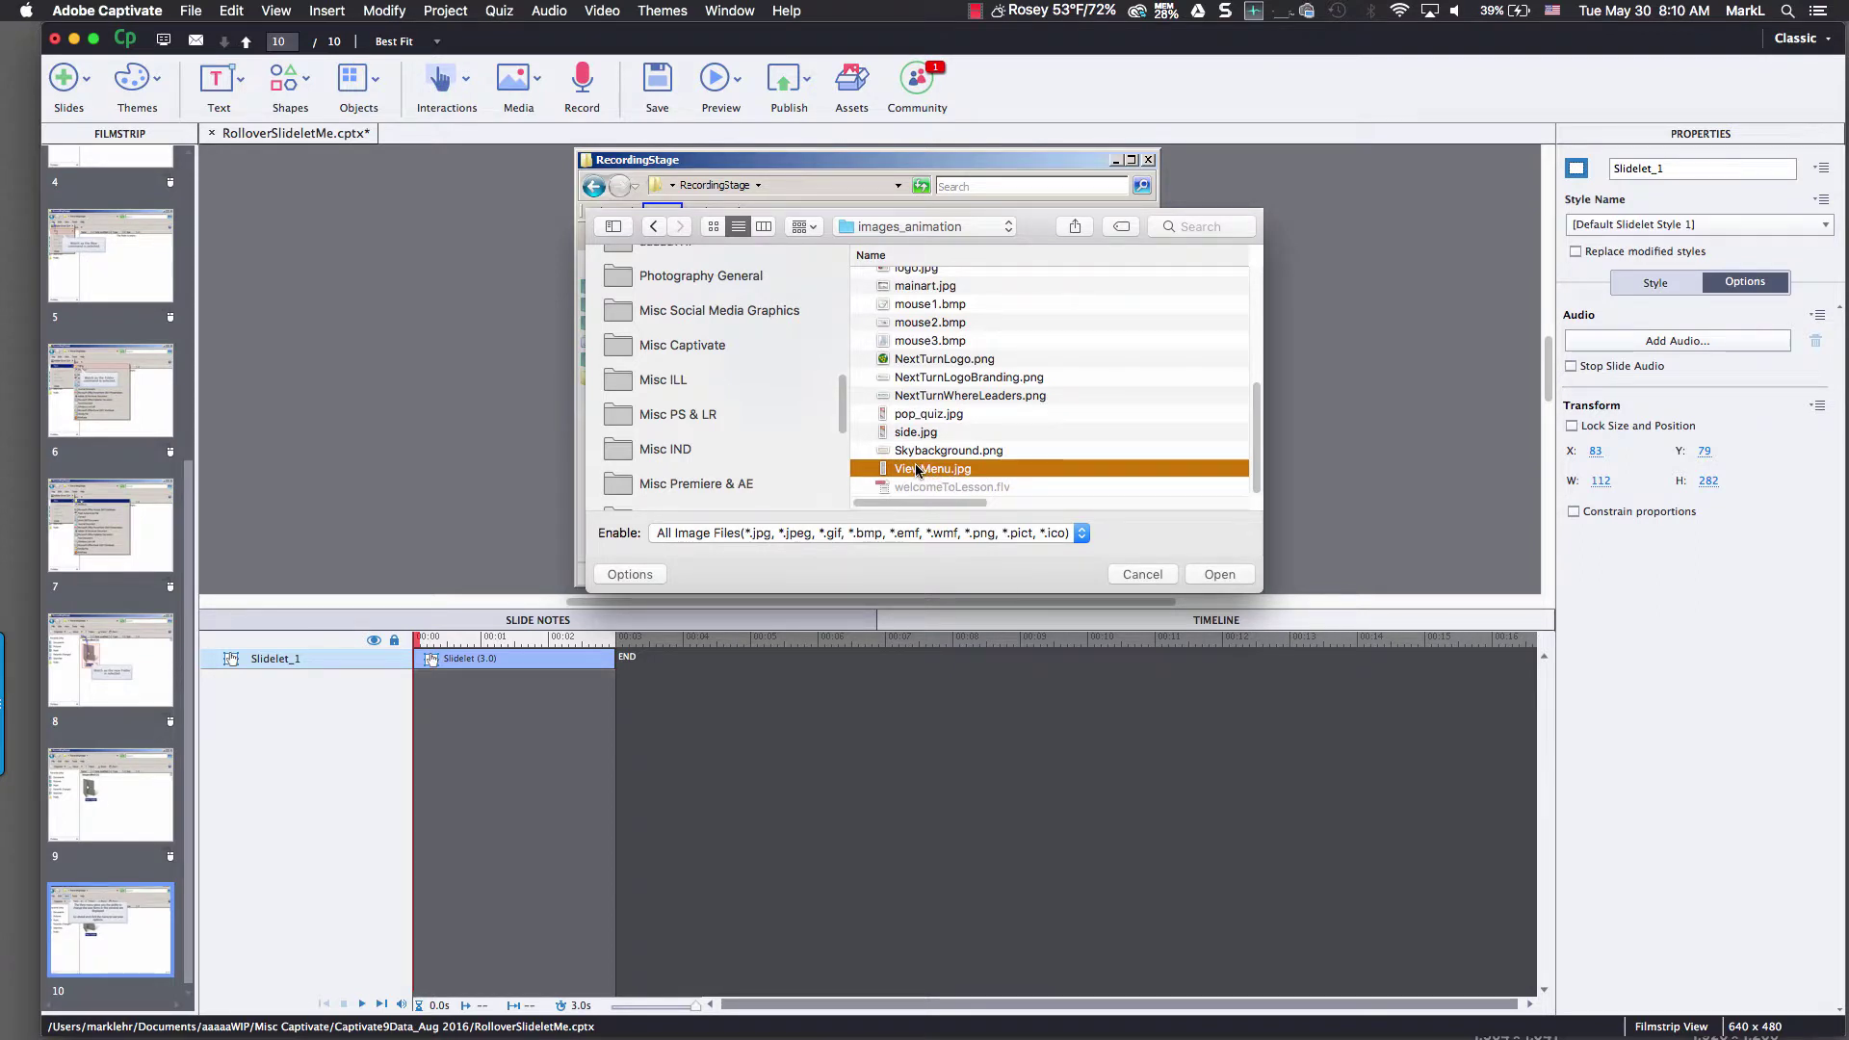
key(space)
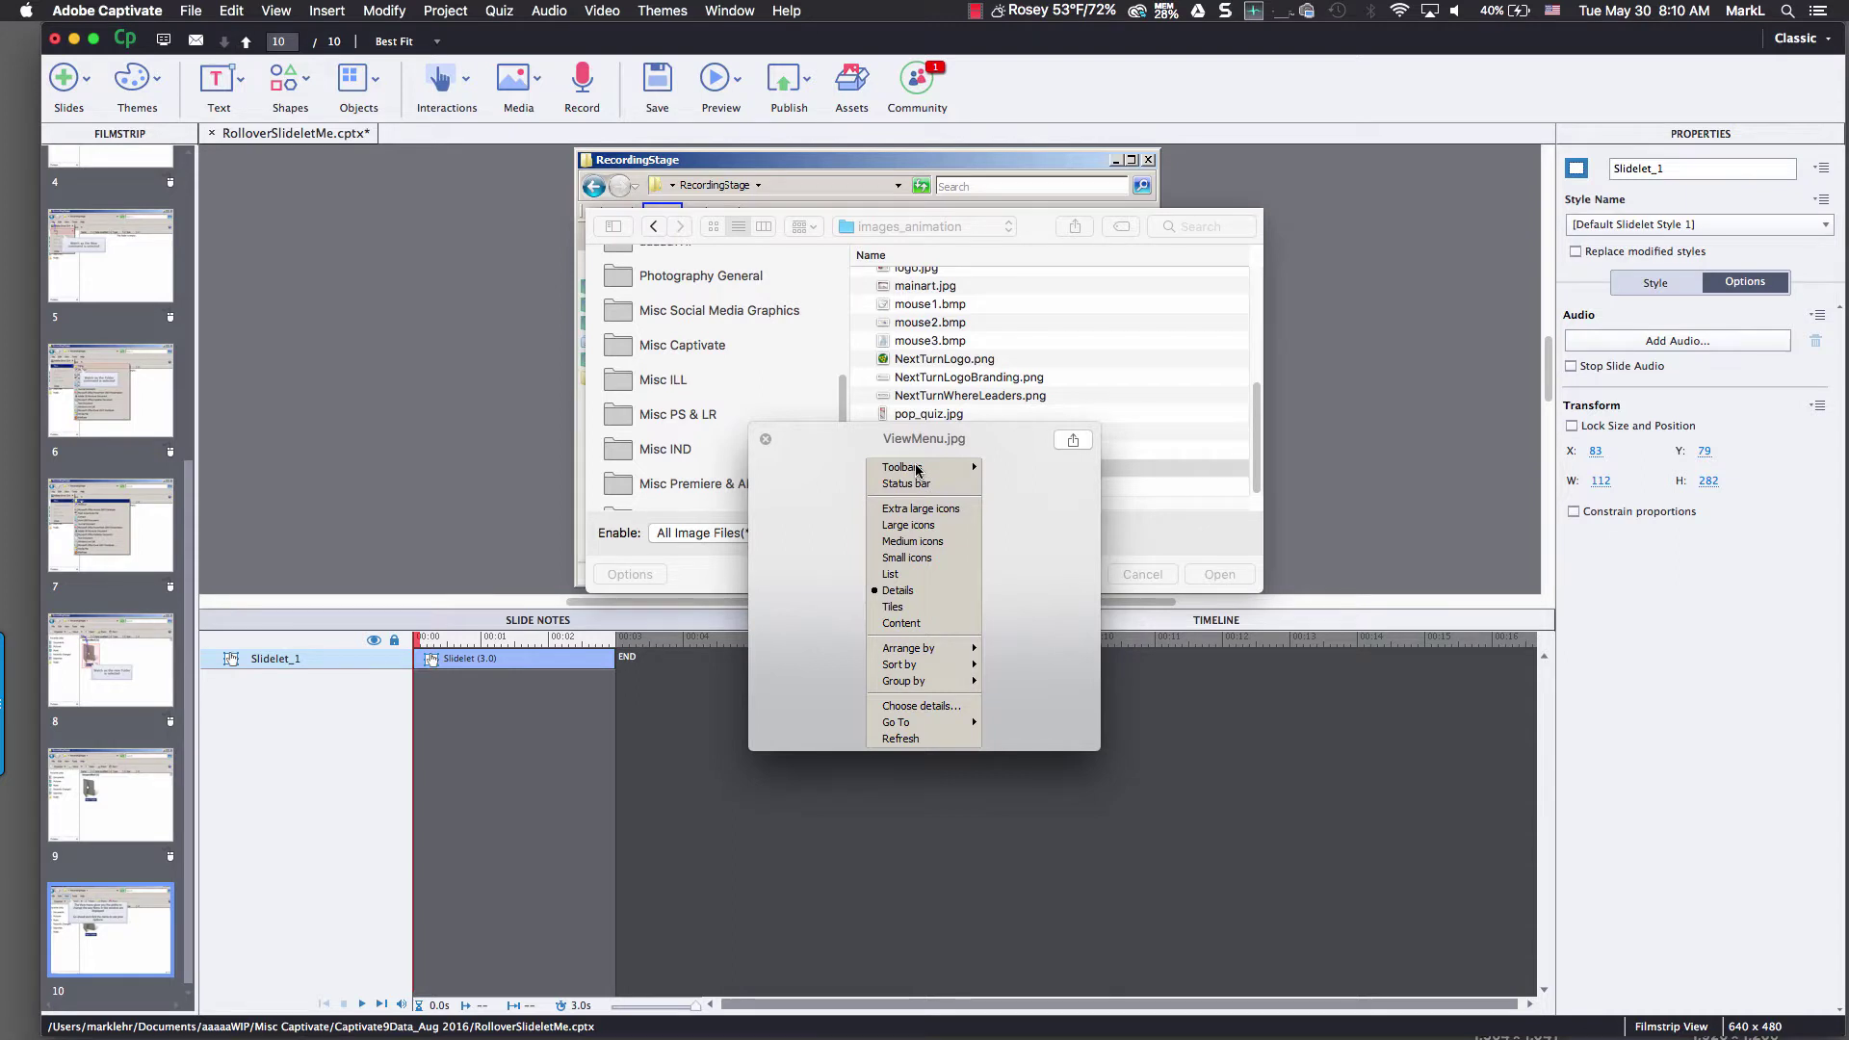
key(space)
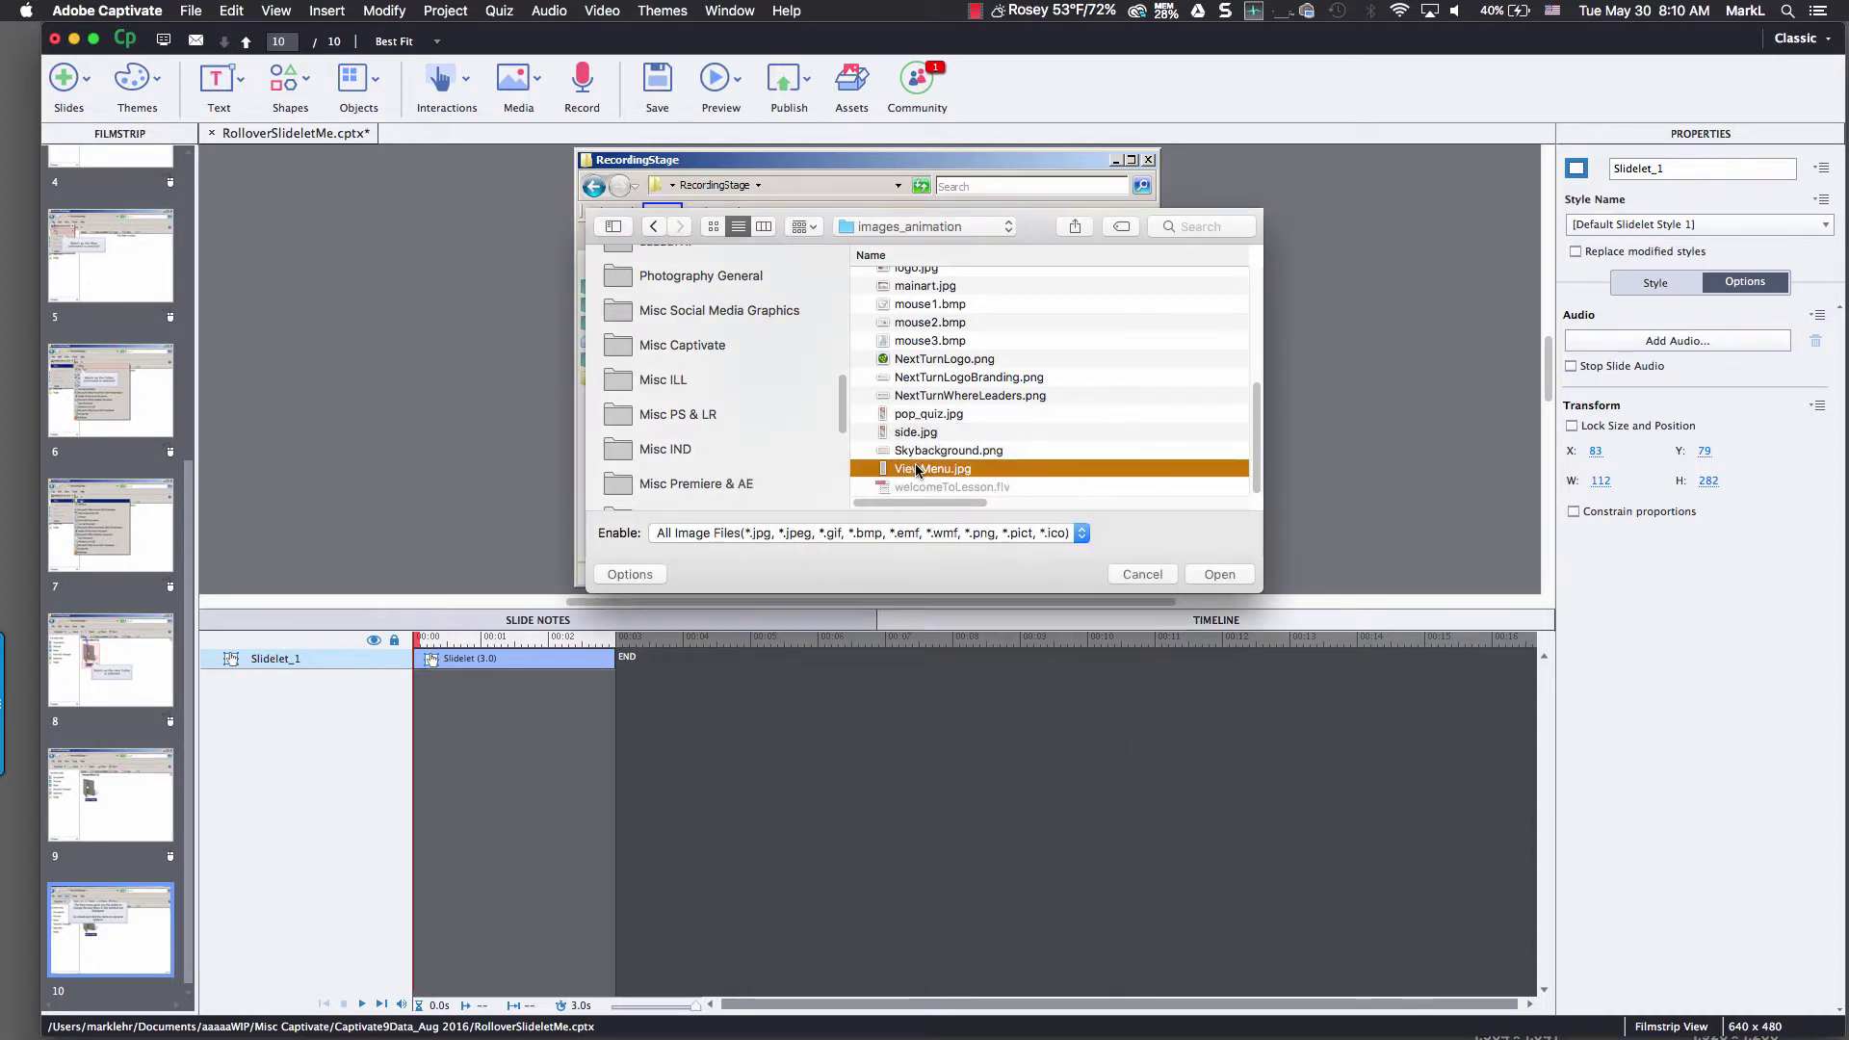
click(903, 454)
click(909, 471)
Insert ViewMenu.jpg into Slidelet_1 as Image_10.
click(1217, 574)
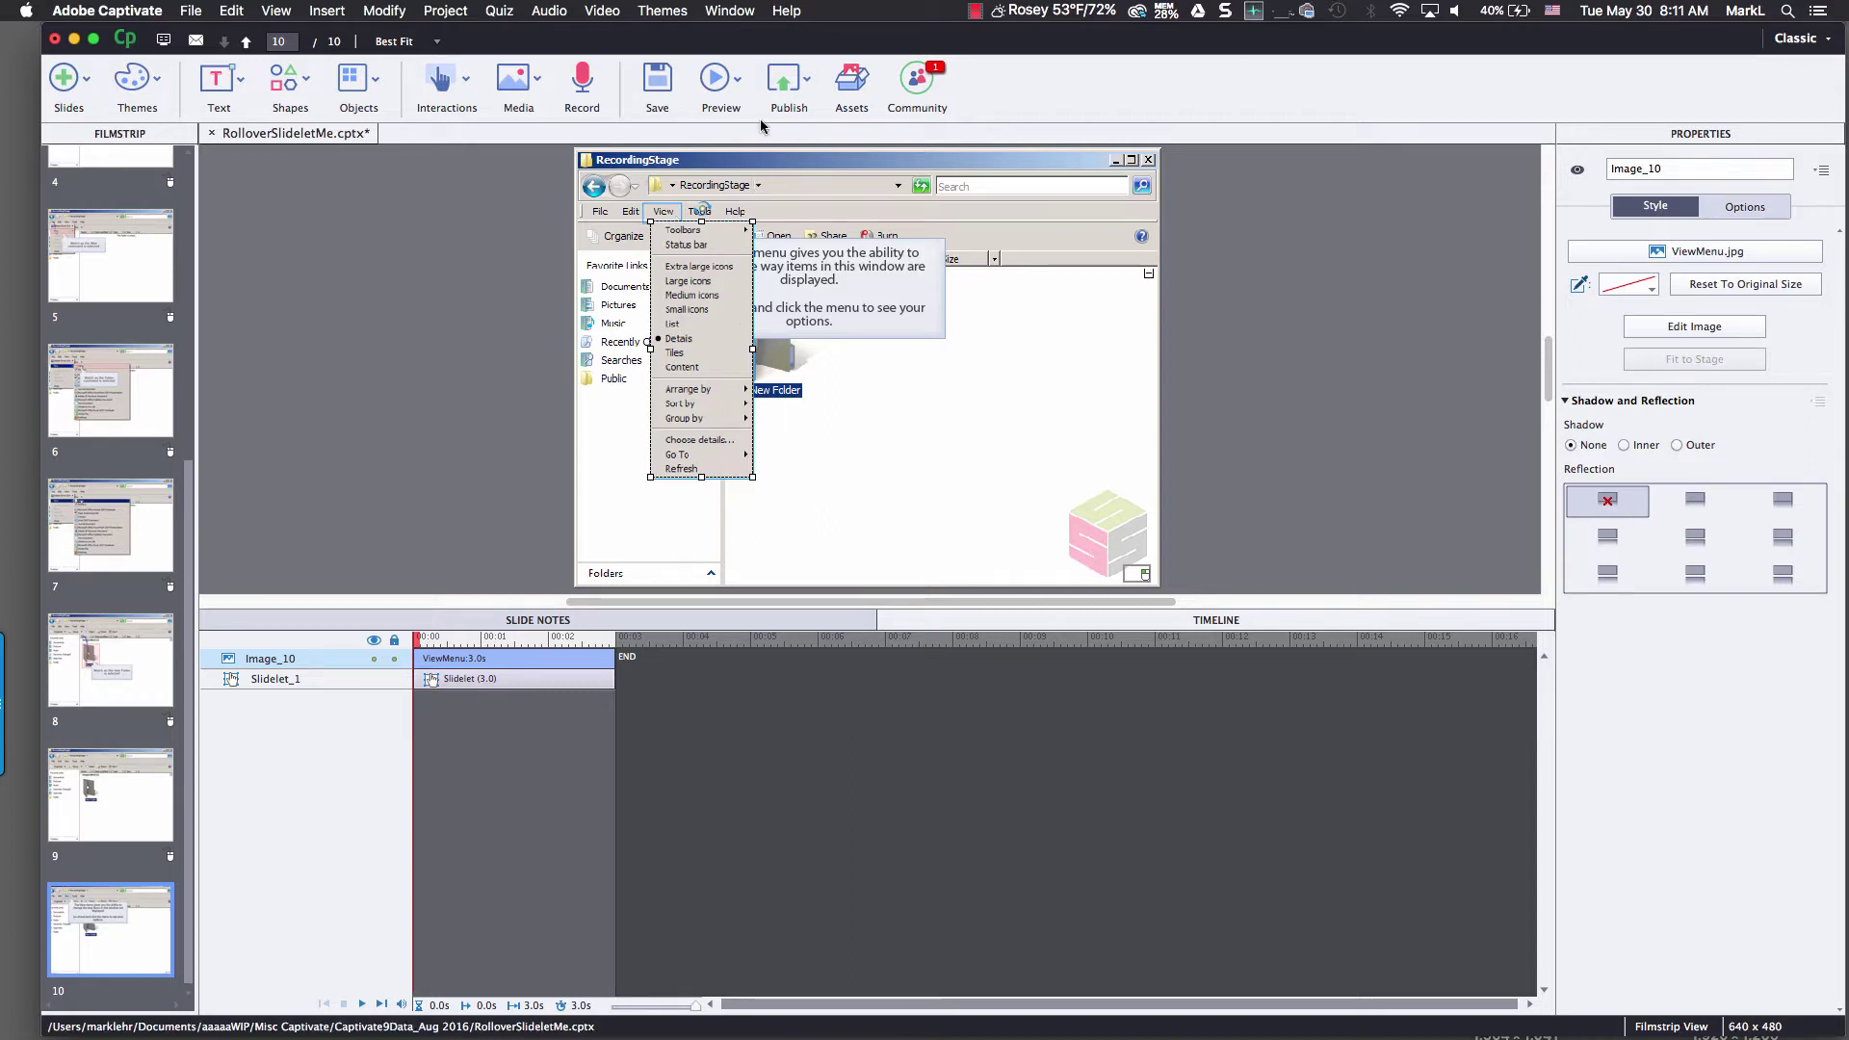
Preview the next 5 slides, roll over View to check the ViewMenu screenshot, then move the preview aside.
click(711, 77)
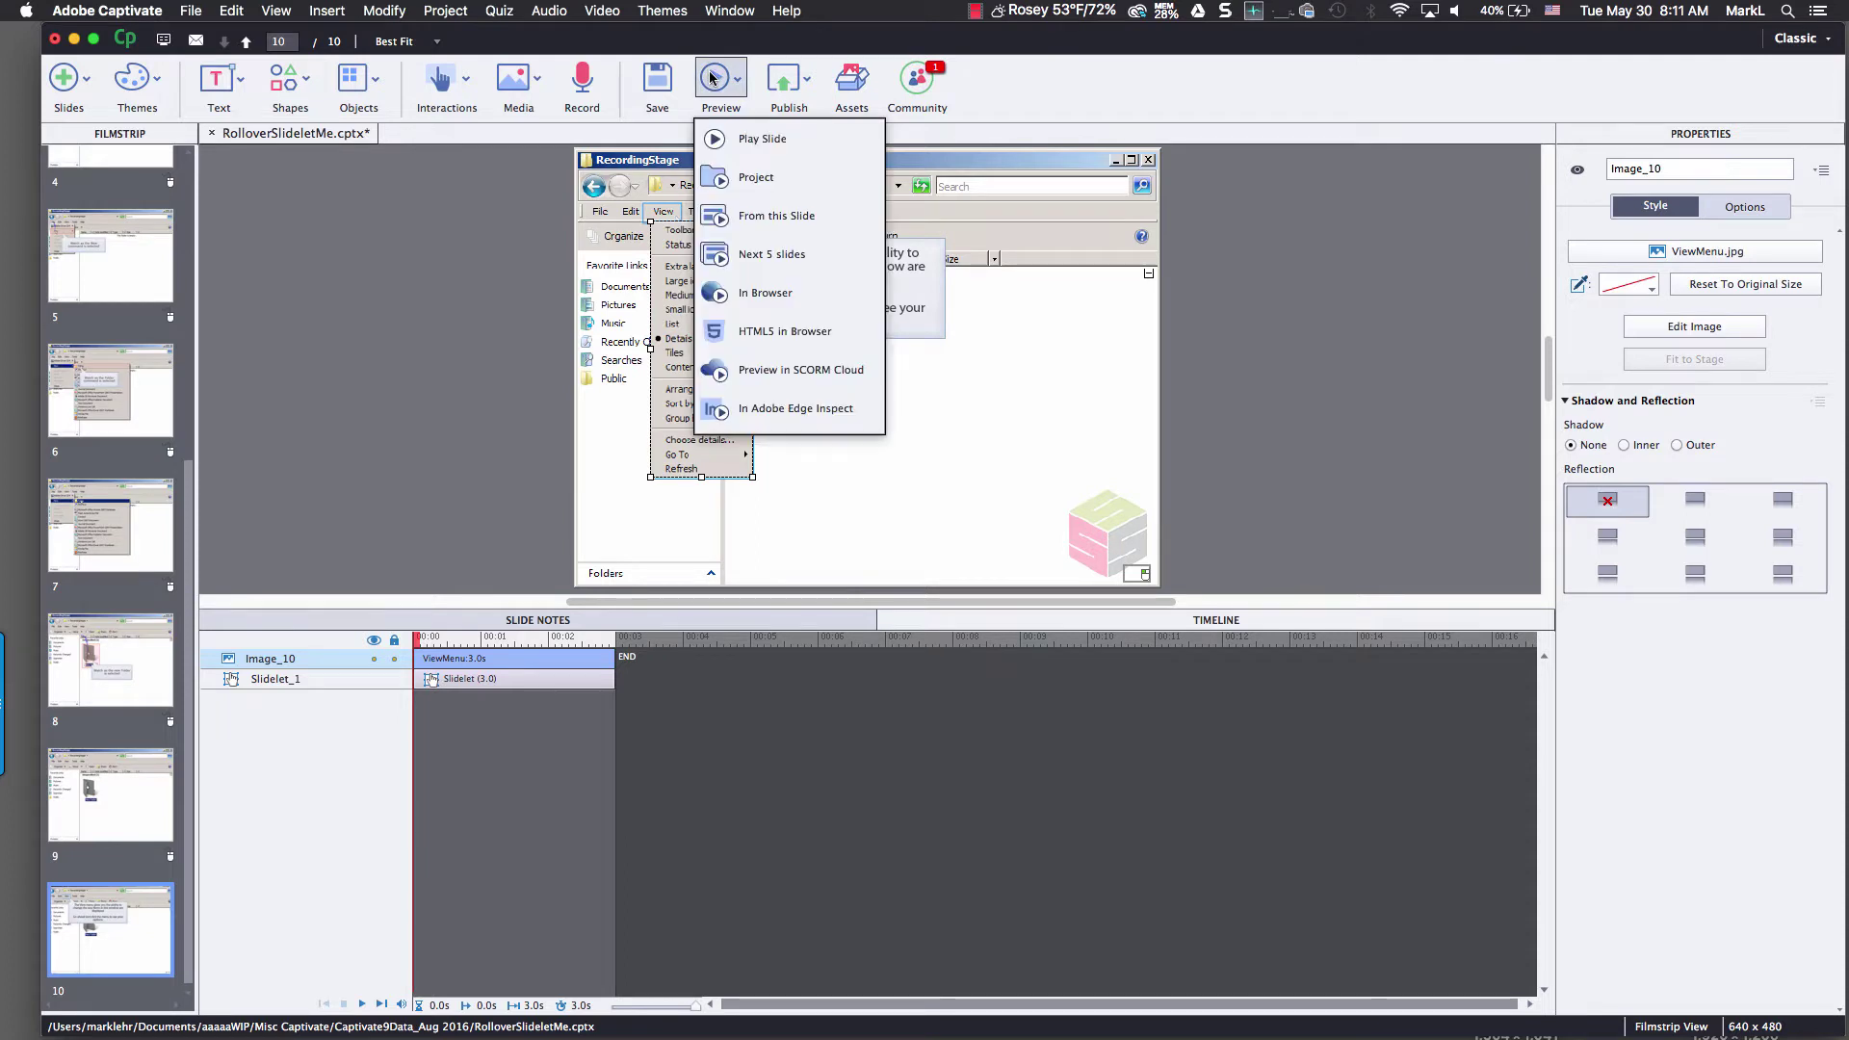
click(750, 253)
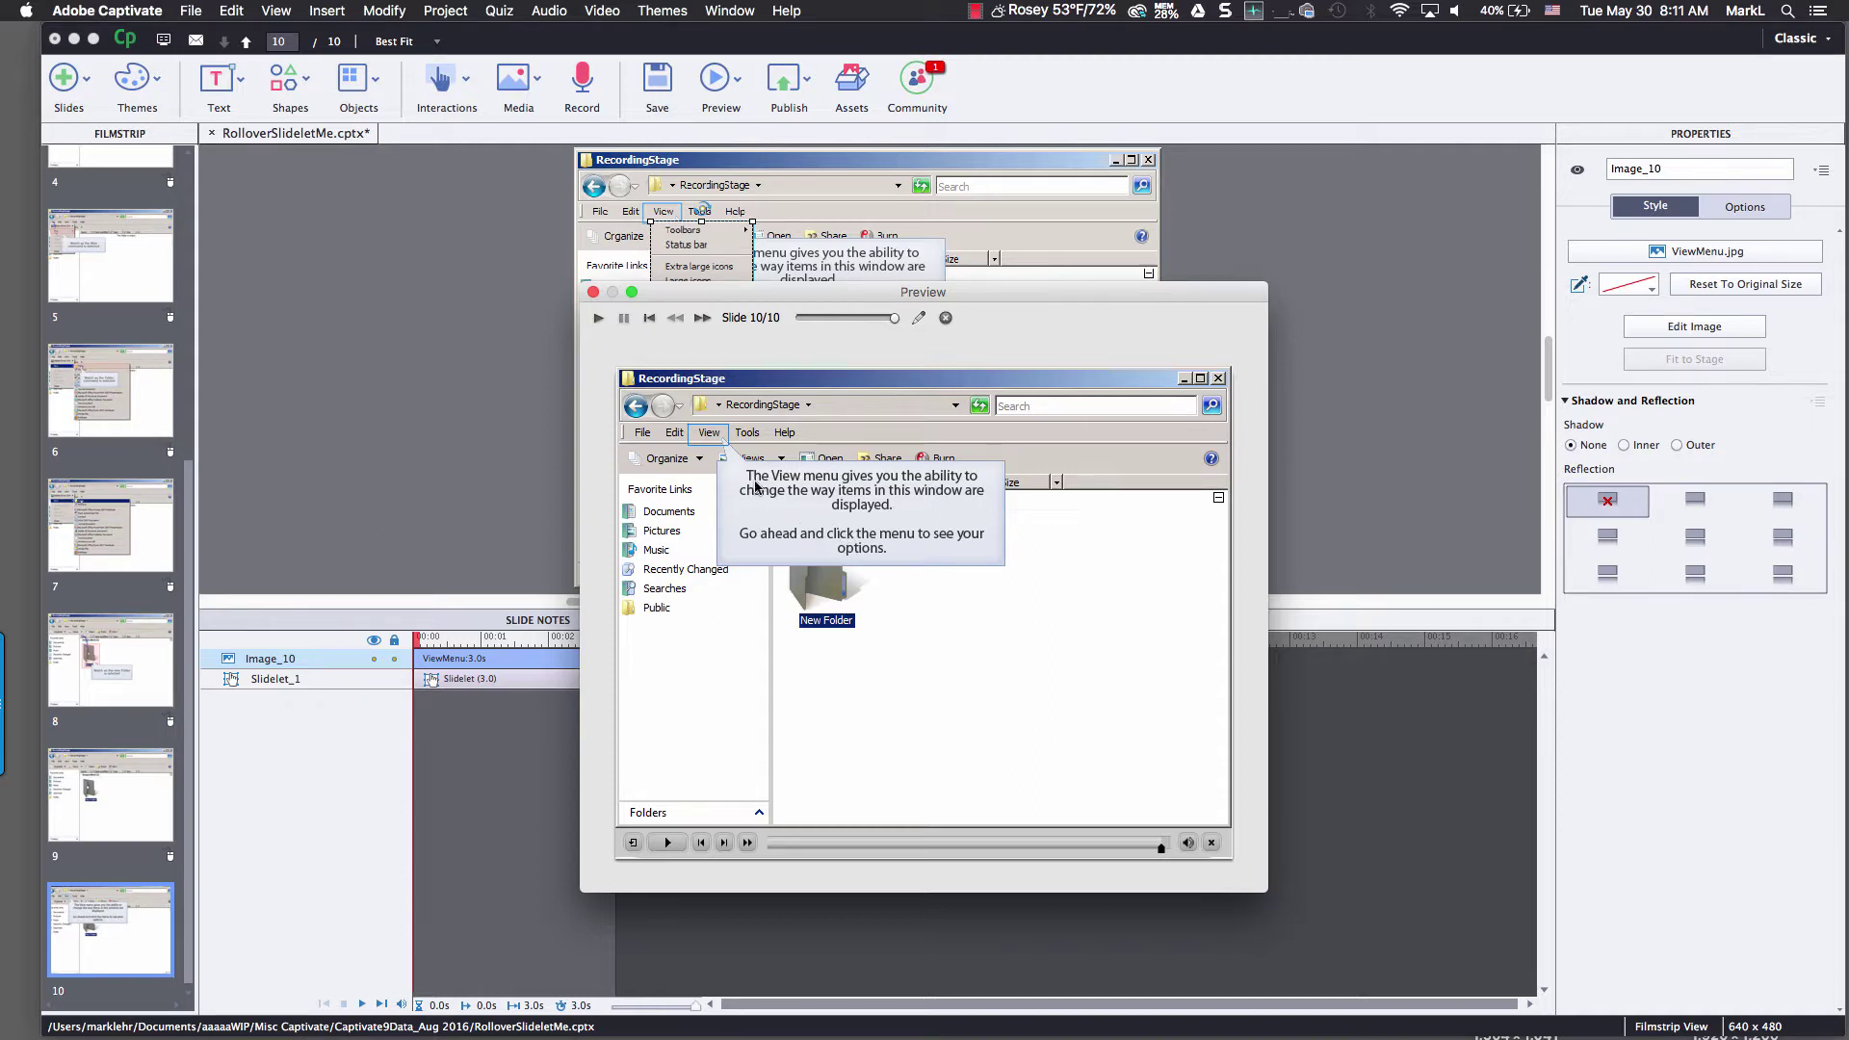
click(709, 435)
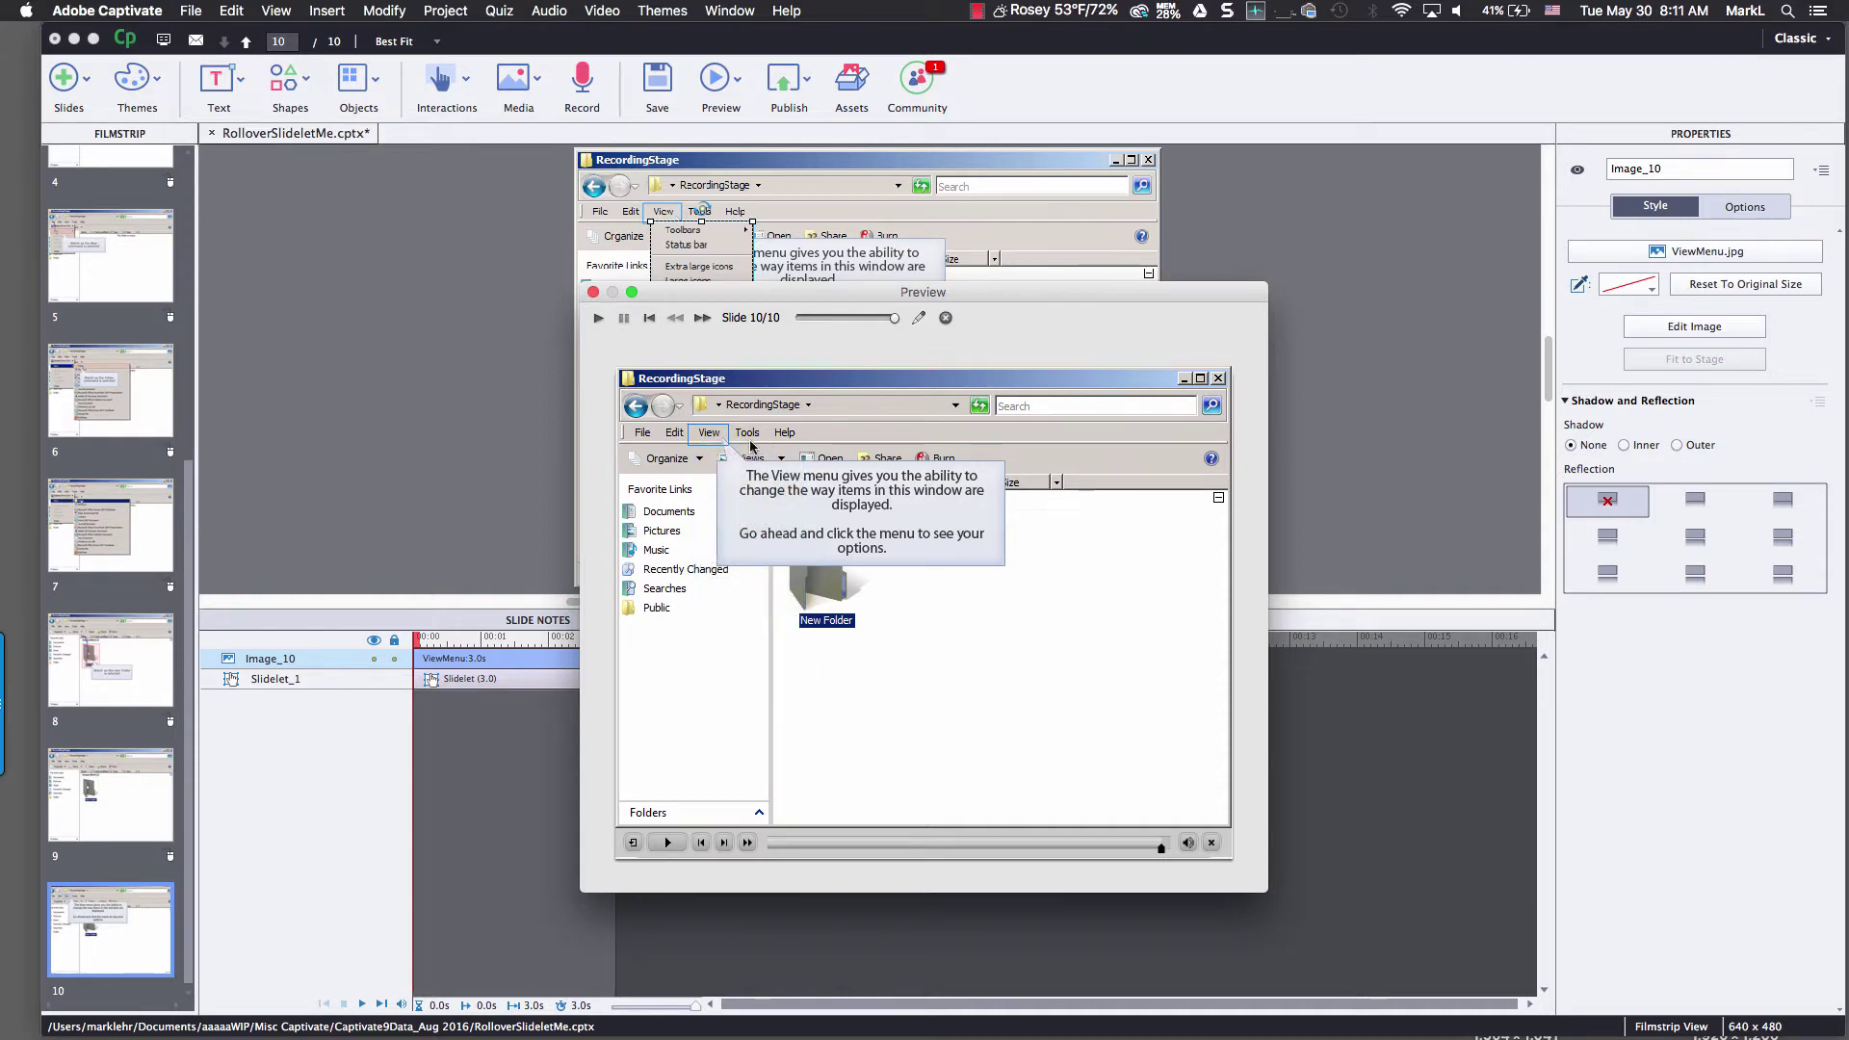
click(713, 435)
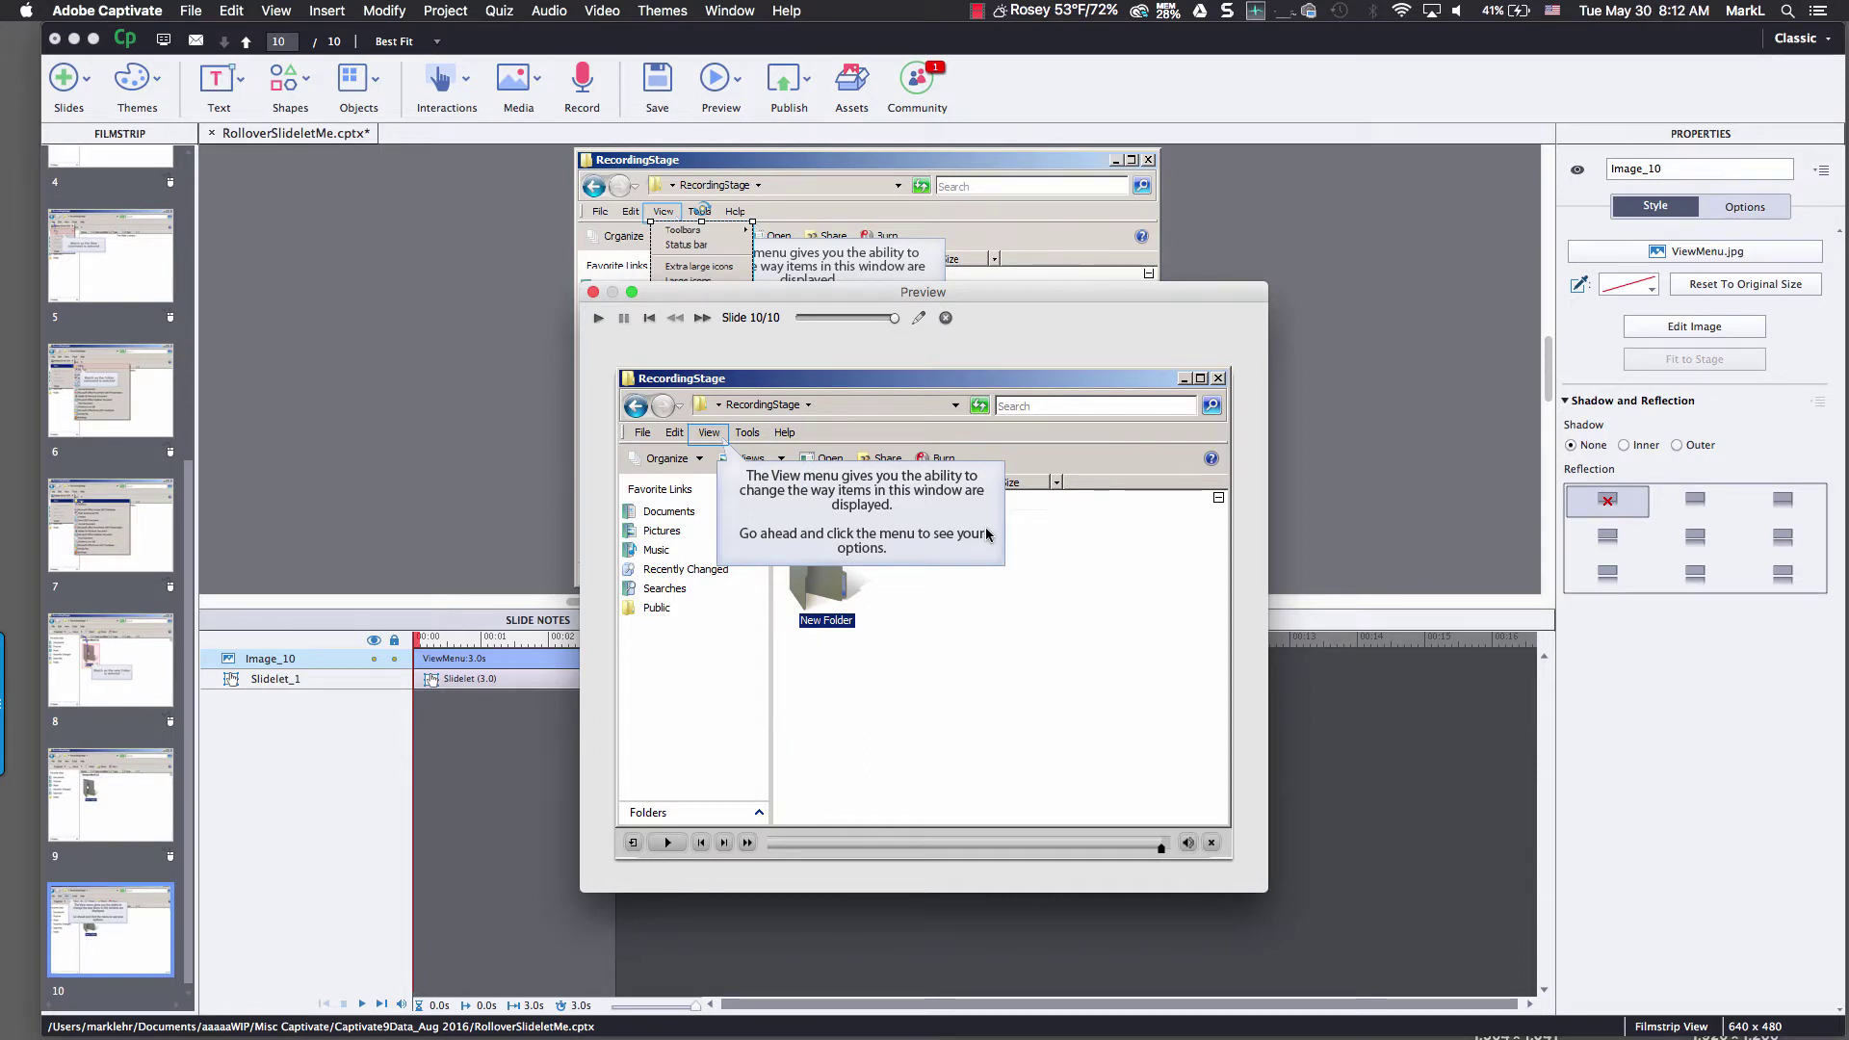
drag(856, 295, 1137, 296)
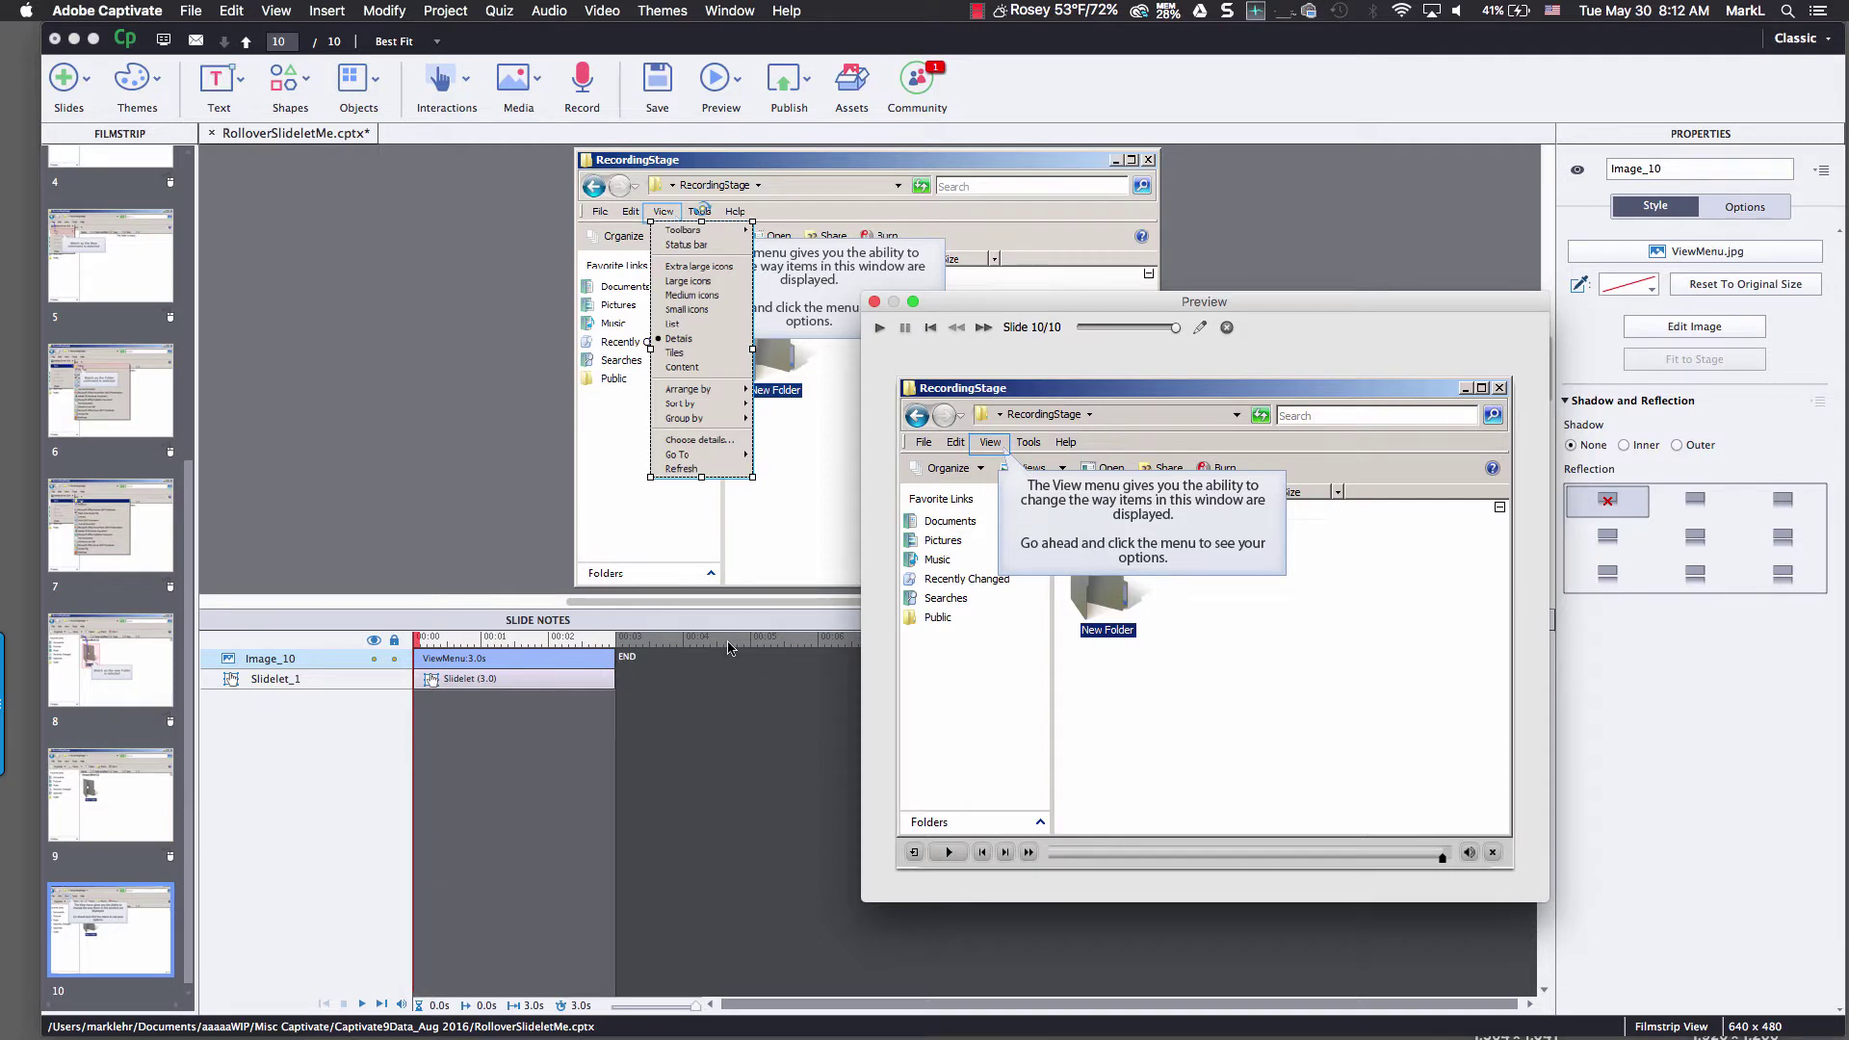
Close the preview and drag the timeline end from 3.0 s to 6.0 s.
click(1227, 328)
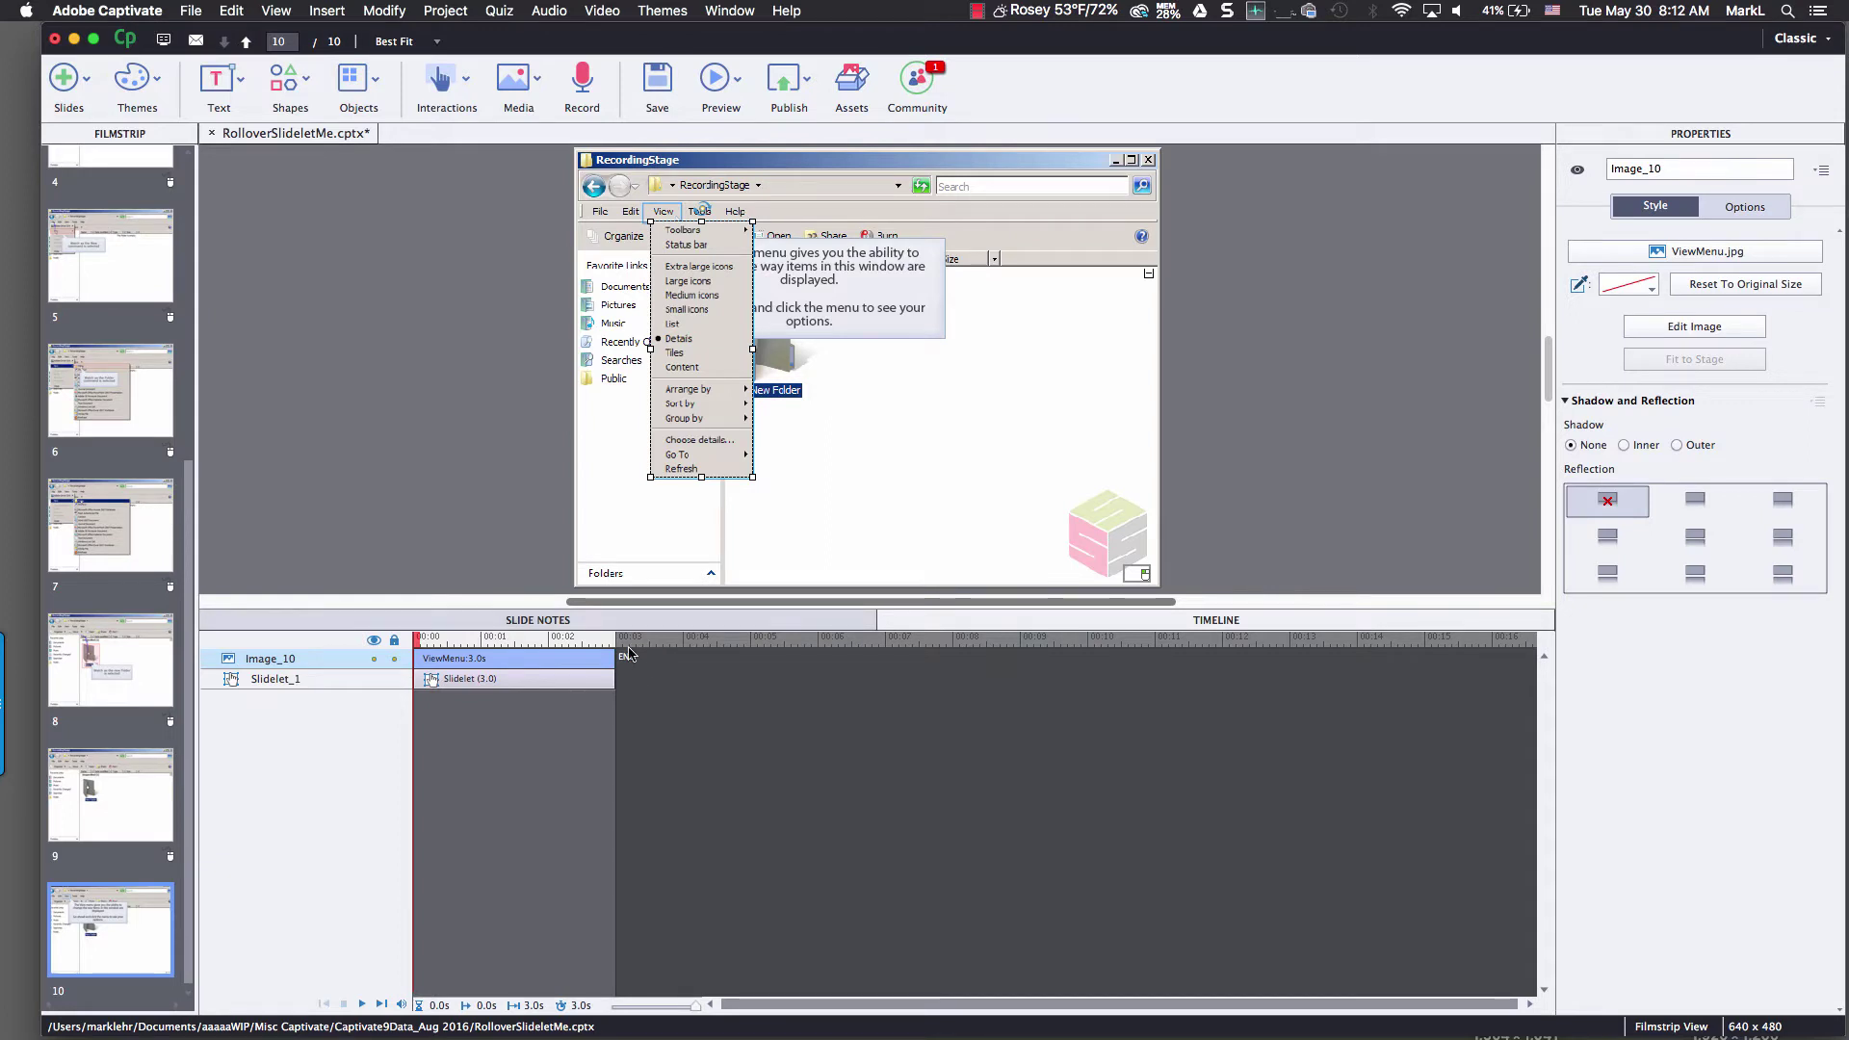
drag(624, 659, 818, 676)
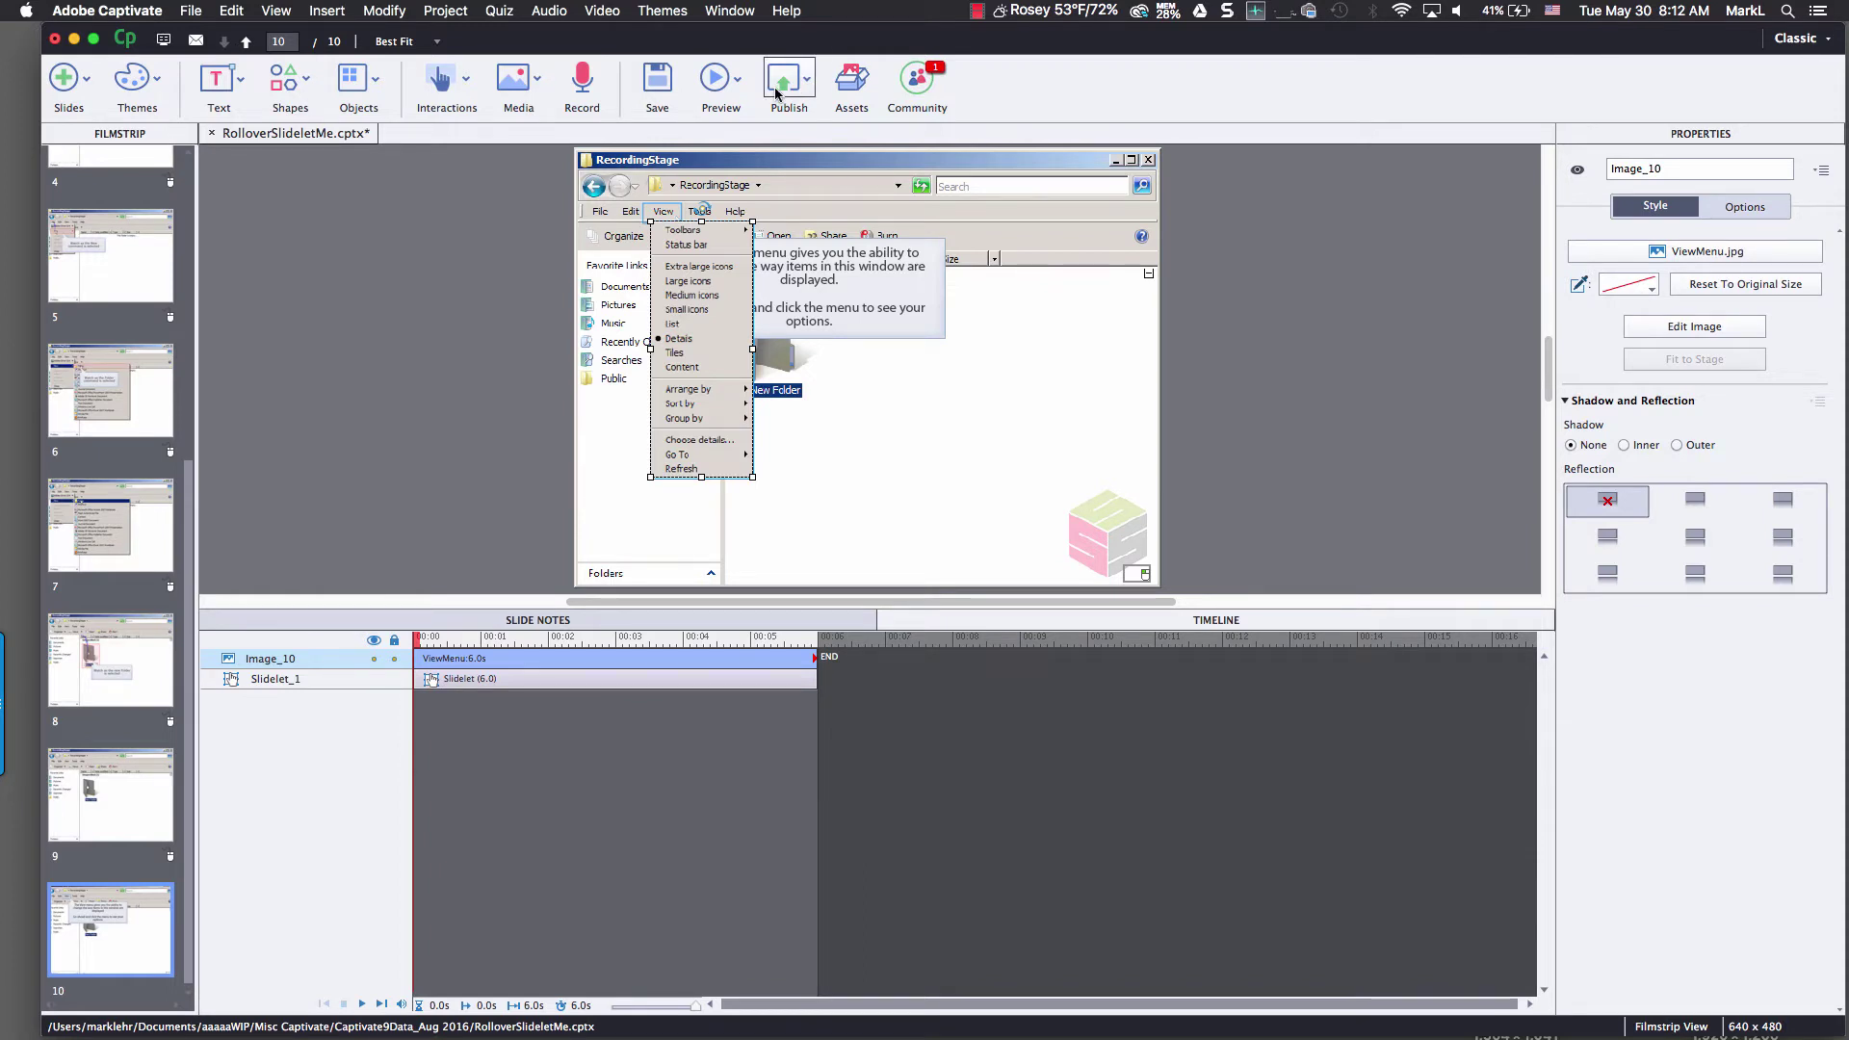
Preview slide 10 with Next 5 slides and check the View rollover shows the ViewMenu screenshot.
click(718, 79)
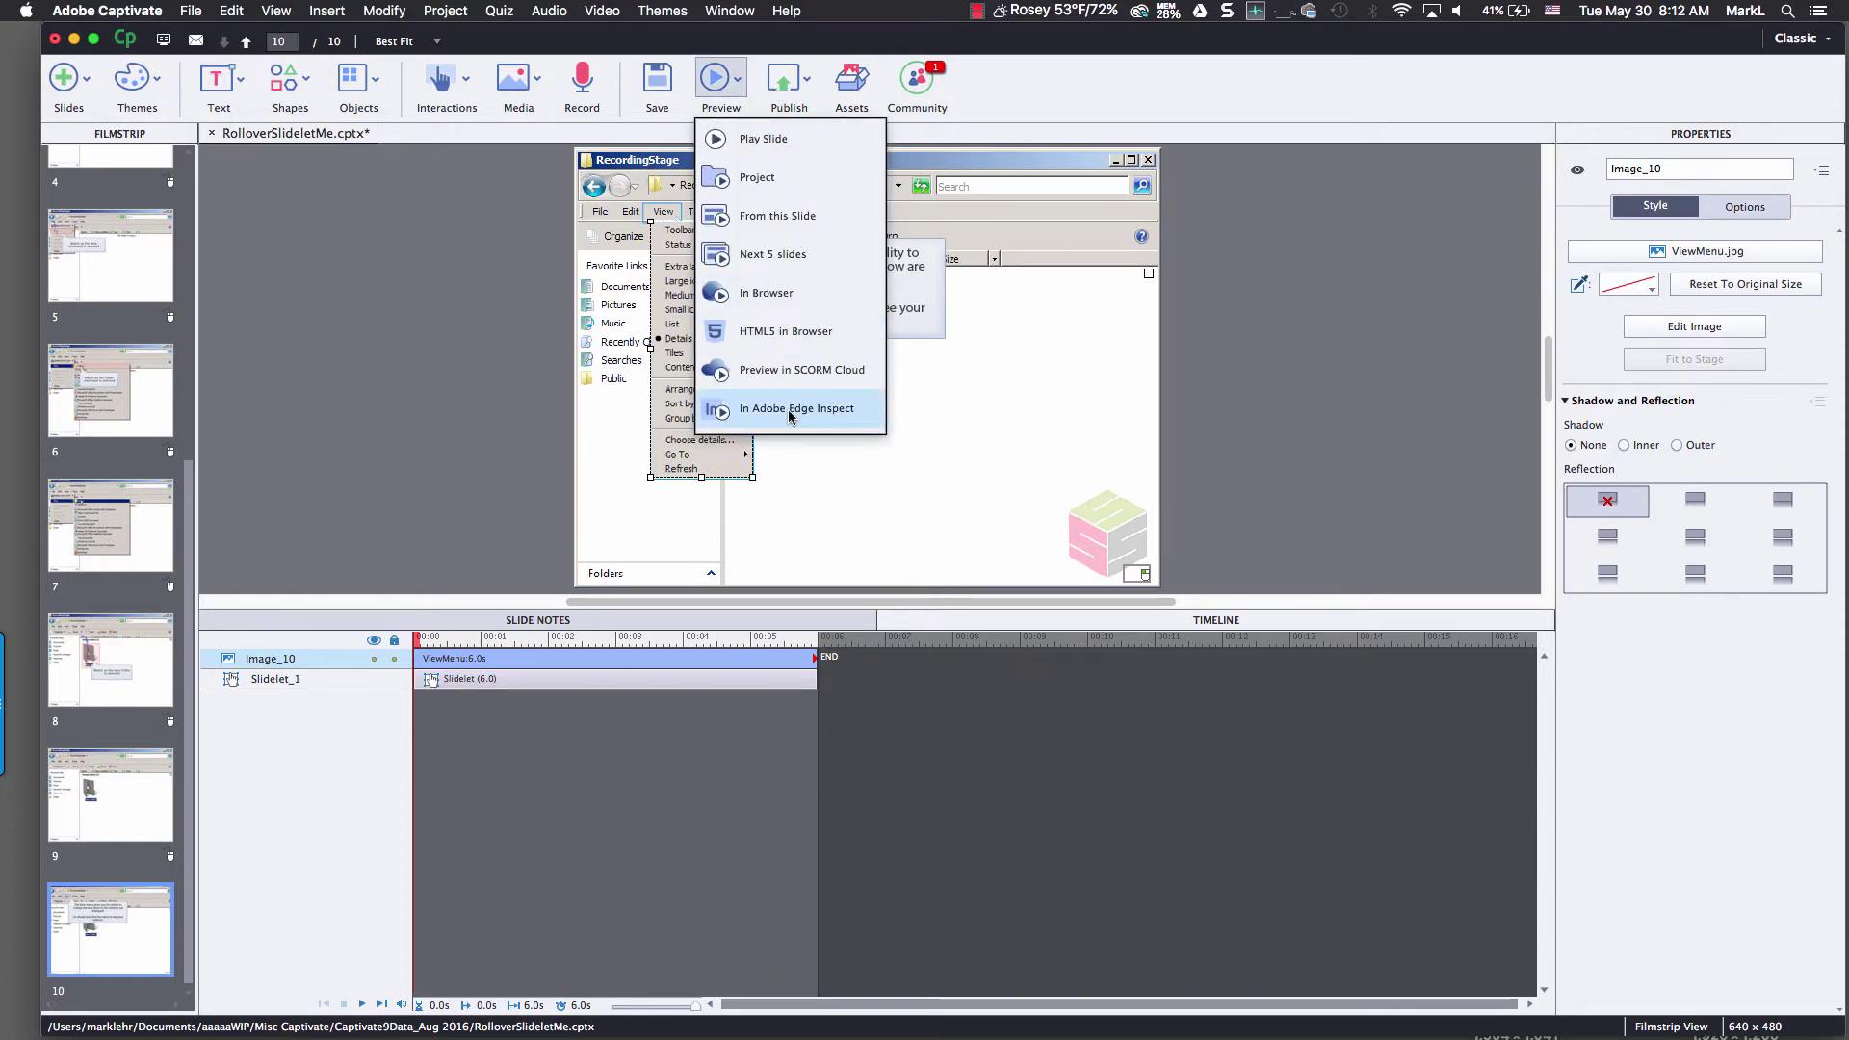
click(795, 252)
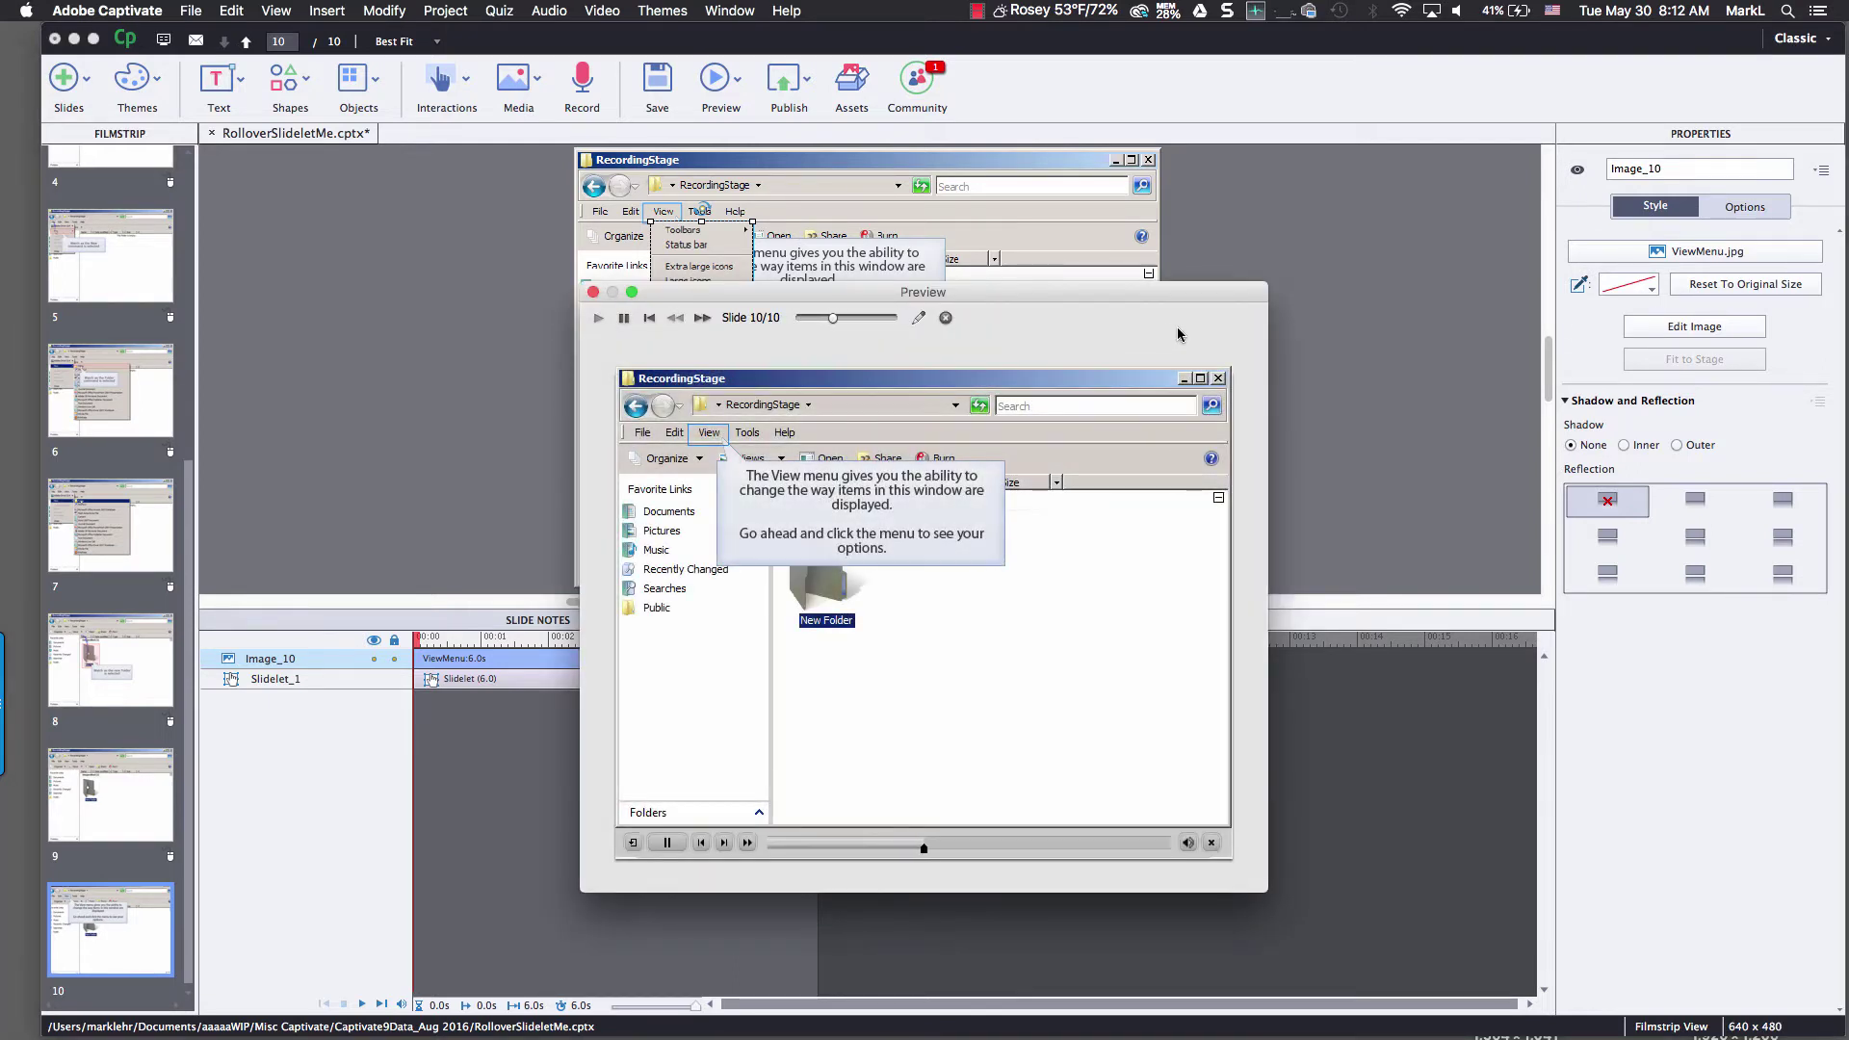
mouse_move(710, 435)
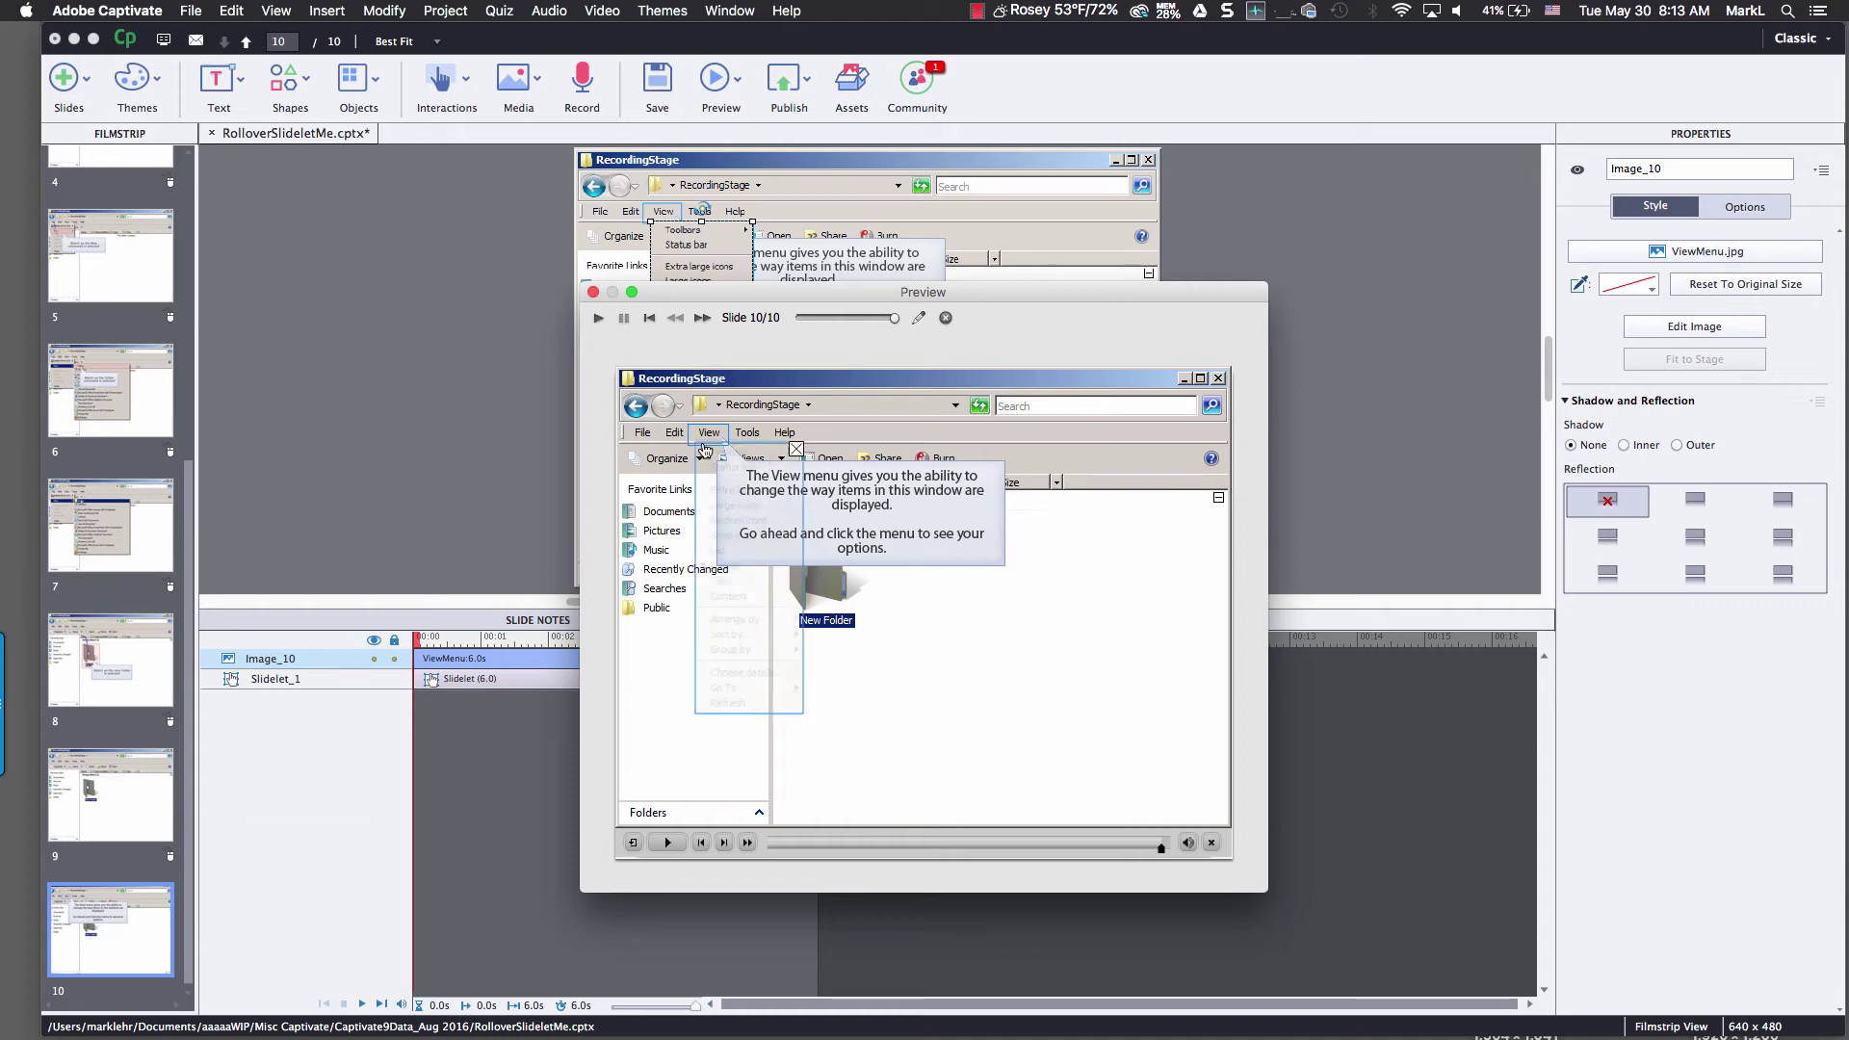
click(795, 455)
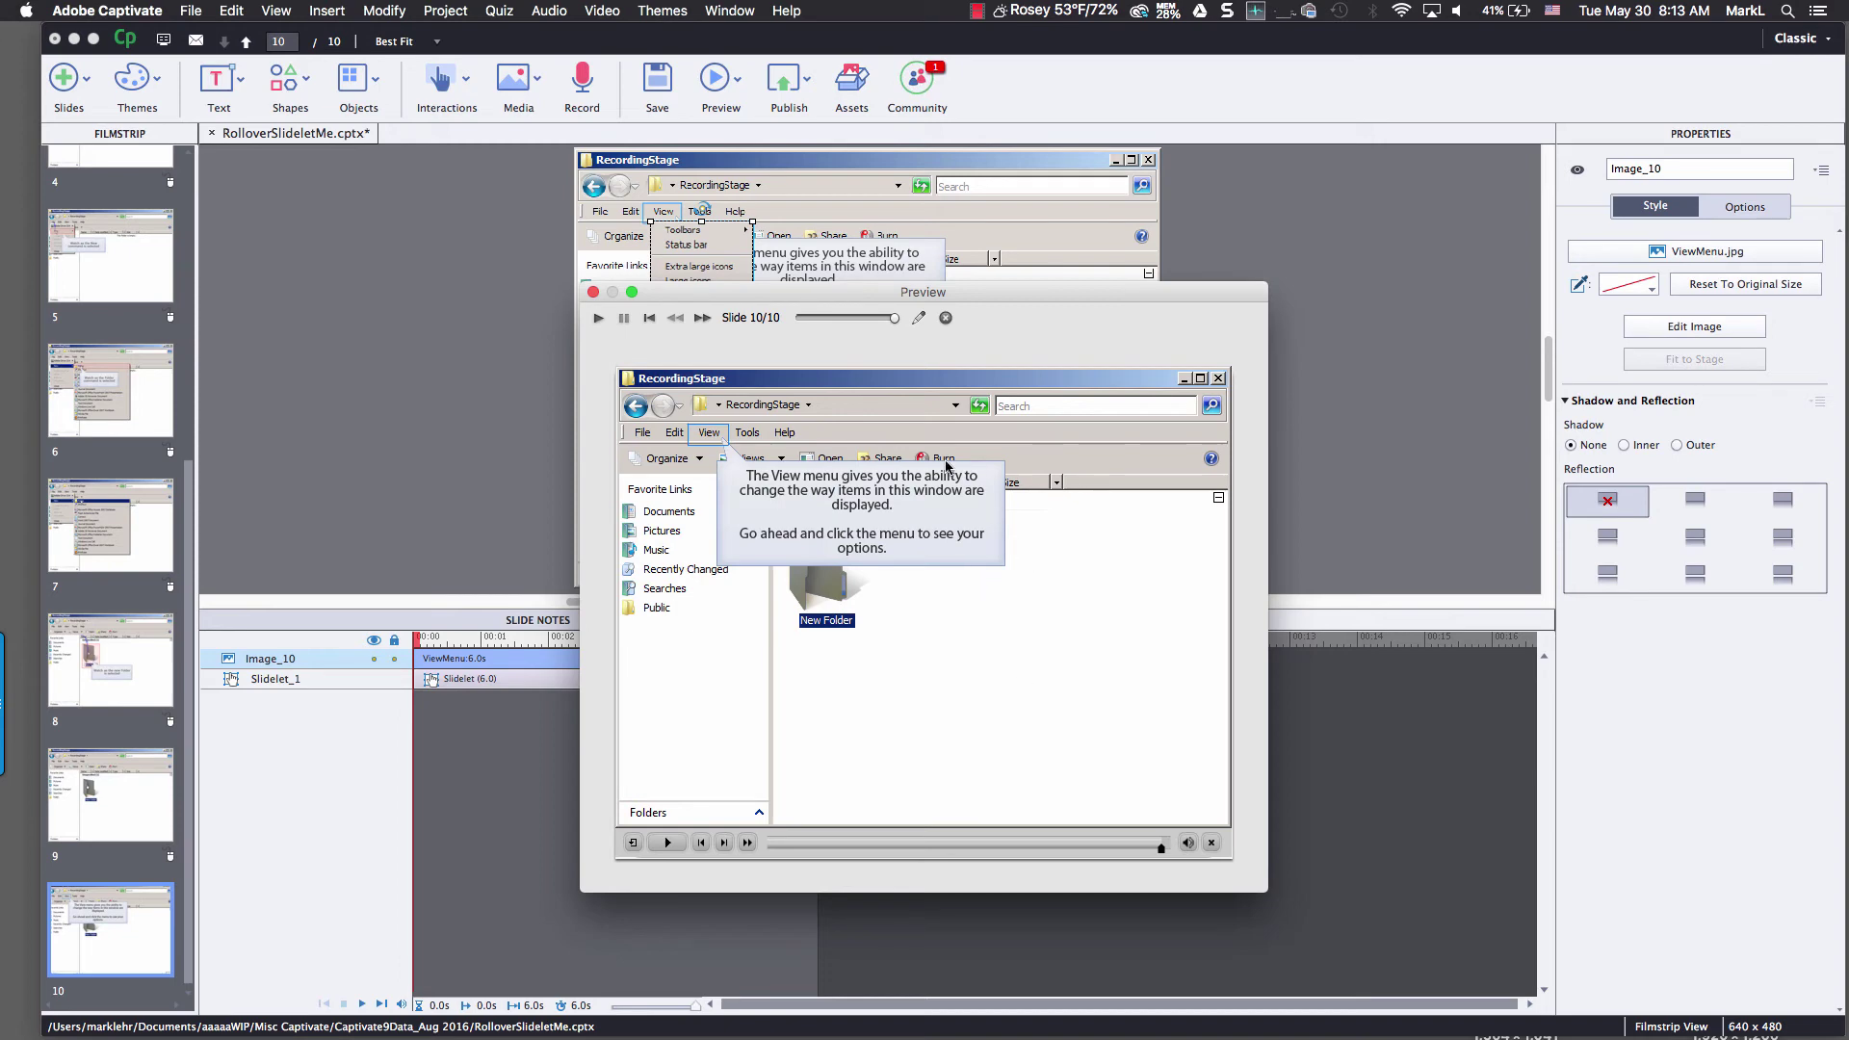
click(945, 318)
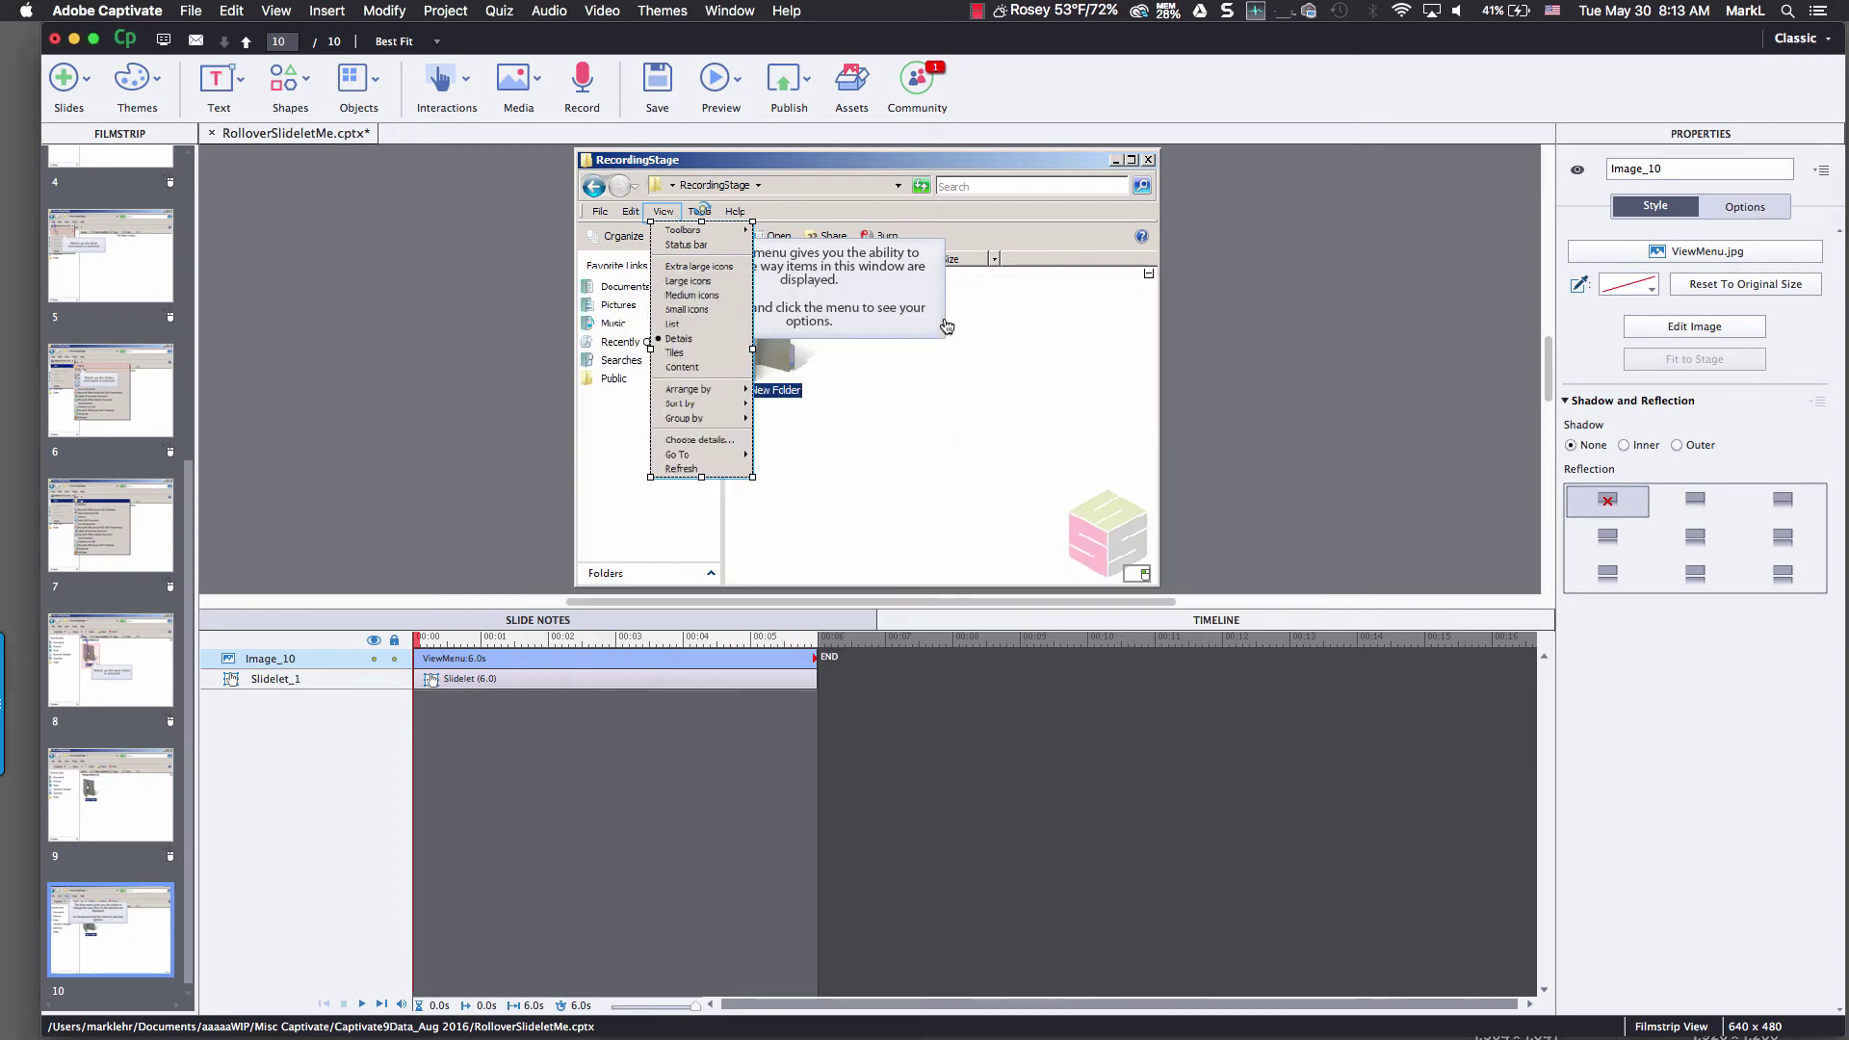